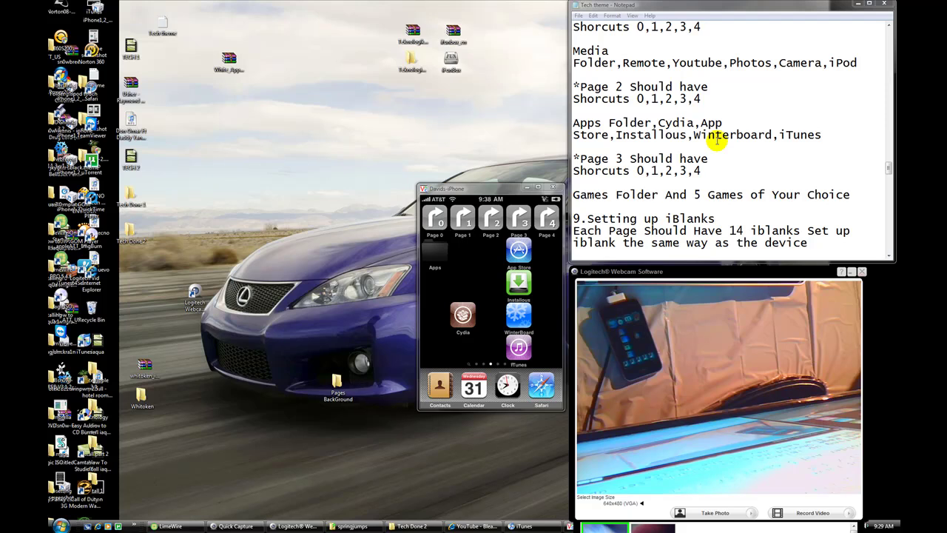
# Highlight App Store, Installous, Winterboard and iTunes in the Page 2 notes, comparing them with the mirrored iPhone's Apps page
pyautogui.moveTo(700, 122); pyautogui.dragTo(616, 135)
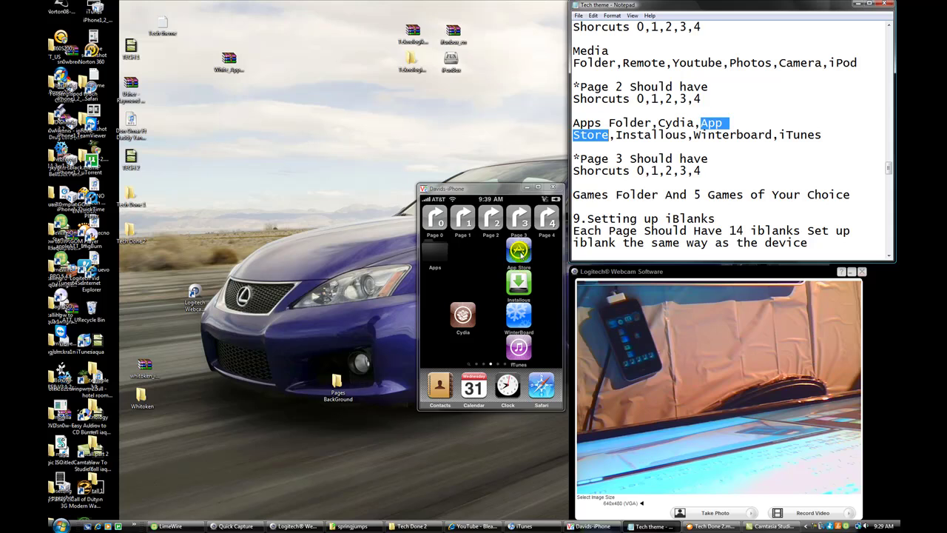
pyautogui.moveTo(616, 135); pyautogui.dragTo(687, 138)
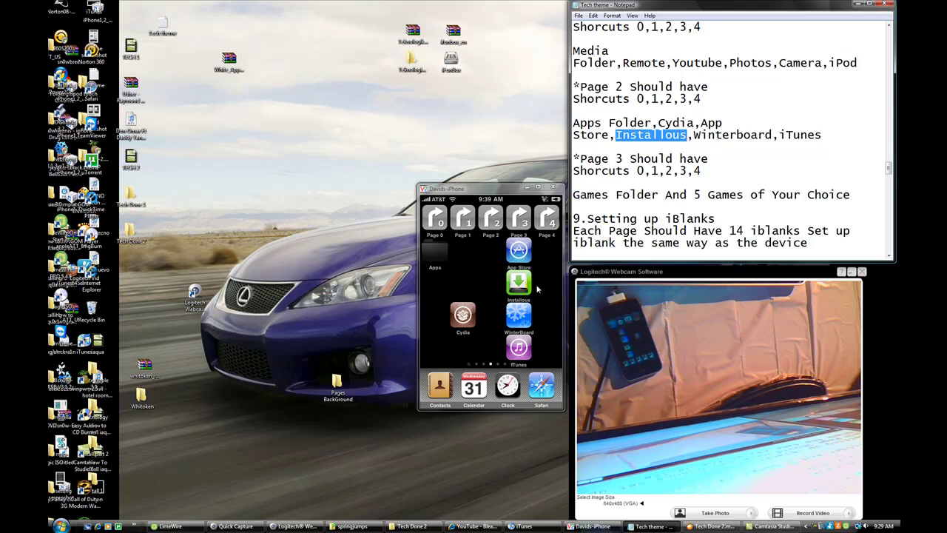
pyautogui.moveTo(693, 136); pyautogui.dragTo(779, 136)
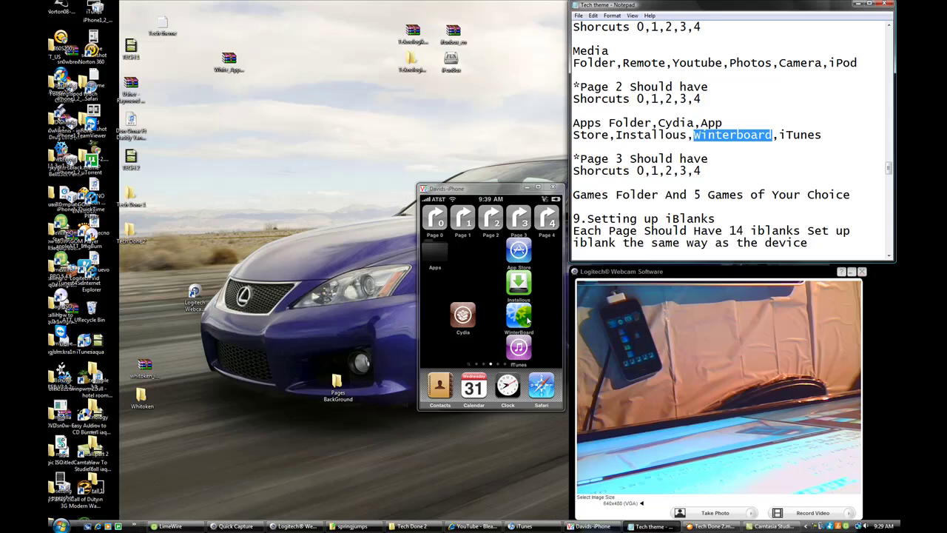
pyautogui.moveTo(779, 136); pyautogui.dragTo(821, 138)
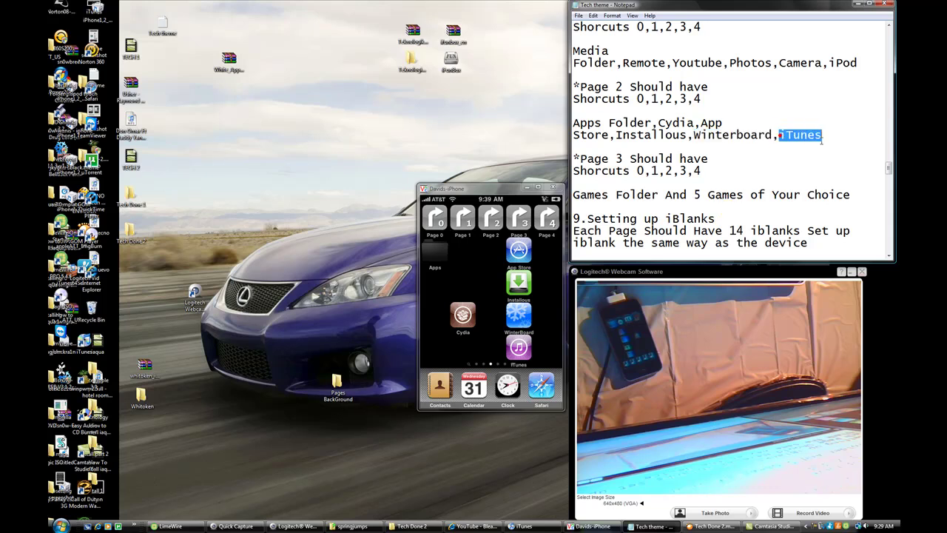
pyautogui.click(519, 353)
pyautogui.moveTo(580, 86); pyautogui.dragTo(634, 88)
pyautogui.click(680, 158)
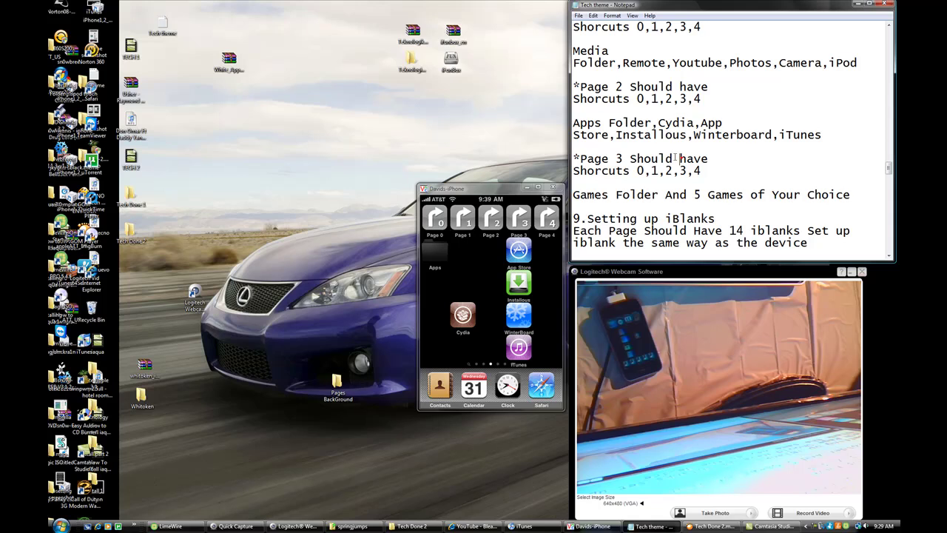
# Highlight the Page 3 heading in the notes and show the Games page on the mirrored iPhone
pyautogui.moveTo(580, 158); pyautogui.dragTo(709, 160)
pyautogui.click(549, 271)
pyautogui.moveTo(548, 272); pyautogui.dragTo(409, 276)
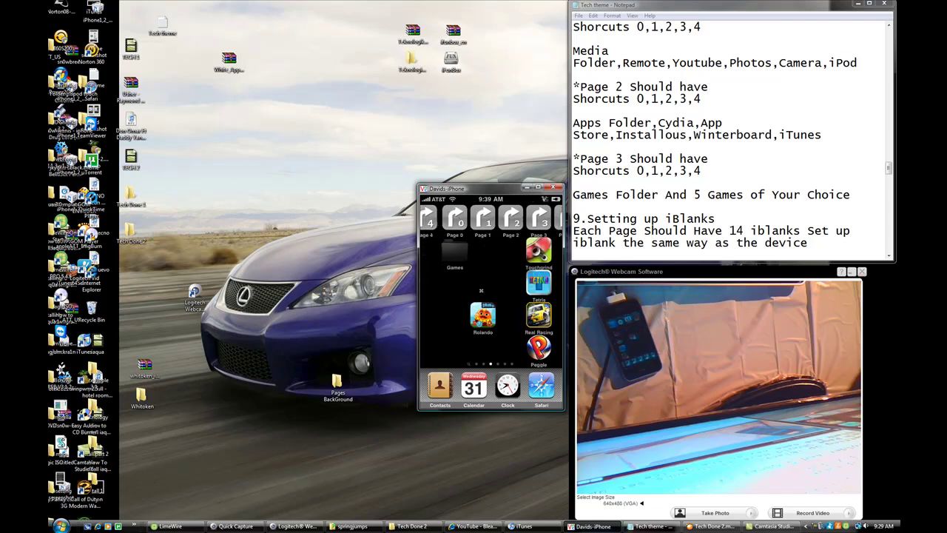
pyautogui.click(582, 159)
pyautogui.moveTo(581, 158); pyautogui.dragTo(625, 158)
pyautogui.click(623, 159)
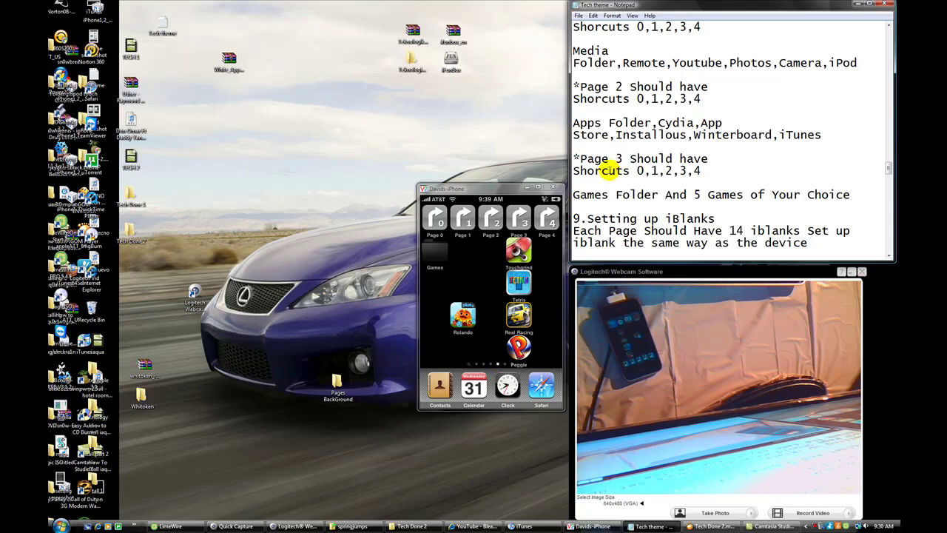
# Highlight the Page 3 requirements for shortcuts, Games folder and five games, comparing them with the phone's Games page
pyautogui.moveTo(579, 170); pyautogui.dragTo(702, 171)
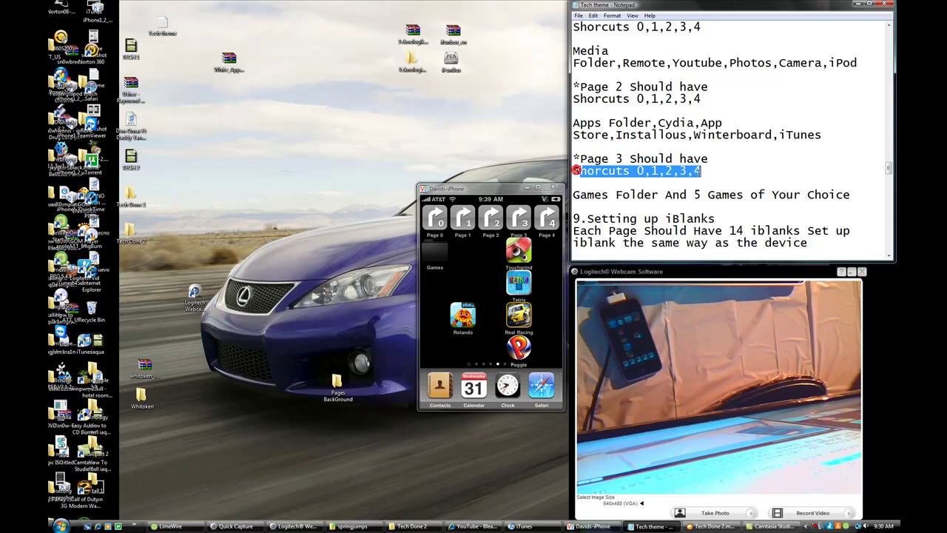
pyautogui.click(711, 172)
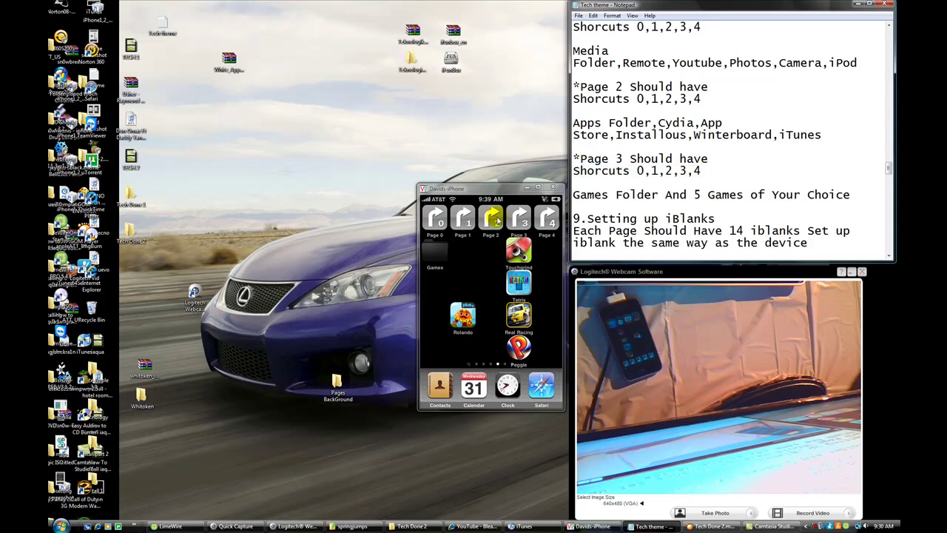
pyautogui.moveTo(575, 194); pyautogui.dragTo(851, 196)
pyautogui.click(851, 195)
pyautogui.moveTo(575, 194); pyautogui.dragTo(844, 195)
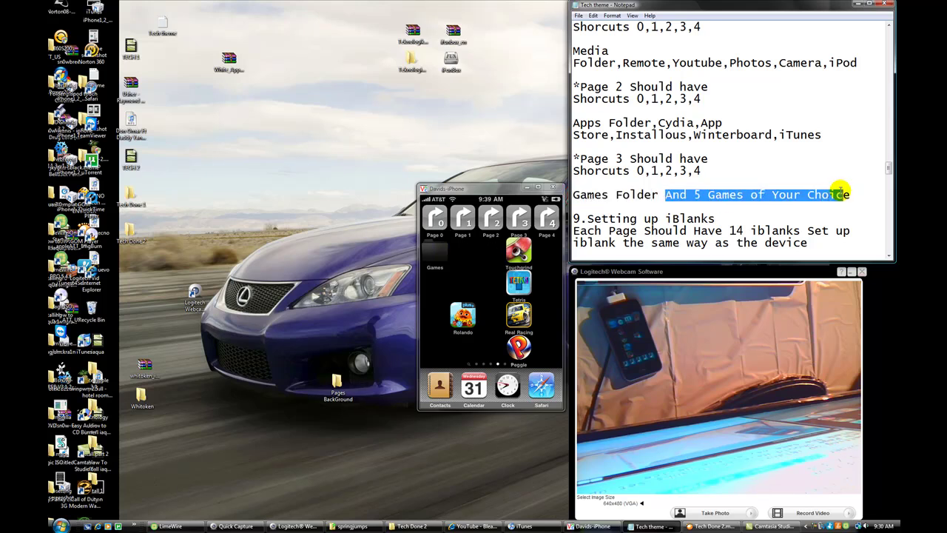
pyautogui.click(647, 217)
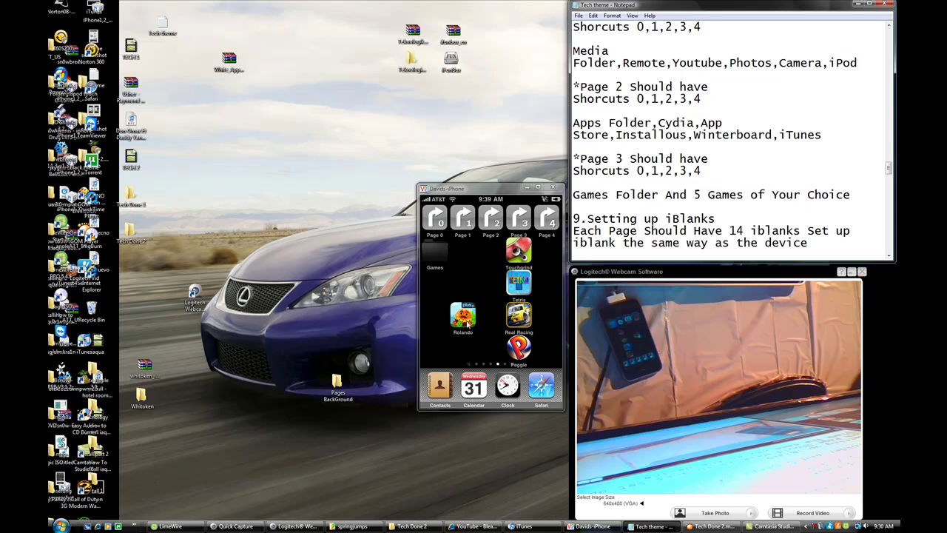
# Read section 9 of the notes on setting up iBlanks, highlighting its instructions through the closing line about organizing
pyautogui.click(648, 222)
pyautogui.click(807, 172)
pyautogui.scroll(-2, 890, 163)
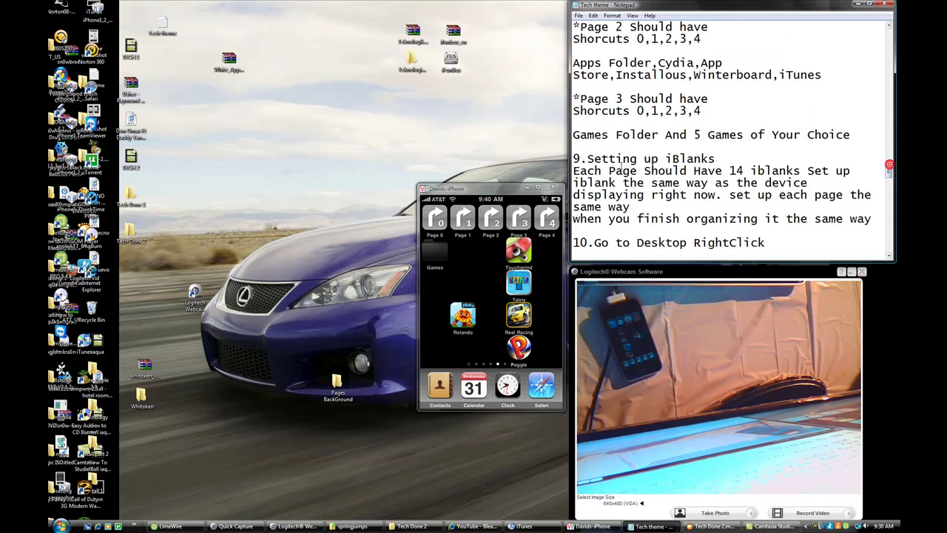
pyautogui.moveTo(586, 158); pyautogui.dragTo(768, 207)
pyautogui.click(720, 206)
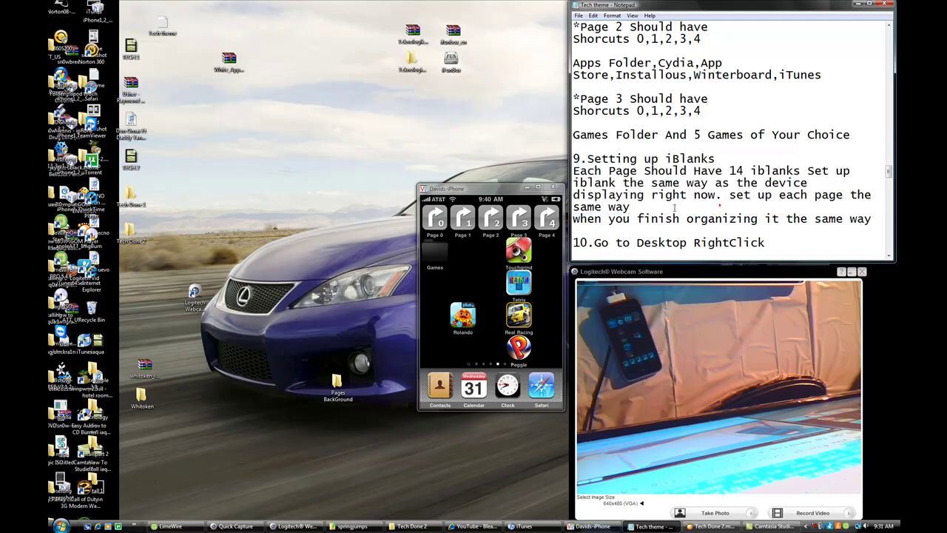
pyautogui.moveTo(575, 219); pyautogui.dragTo(749, 233)
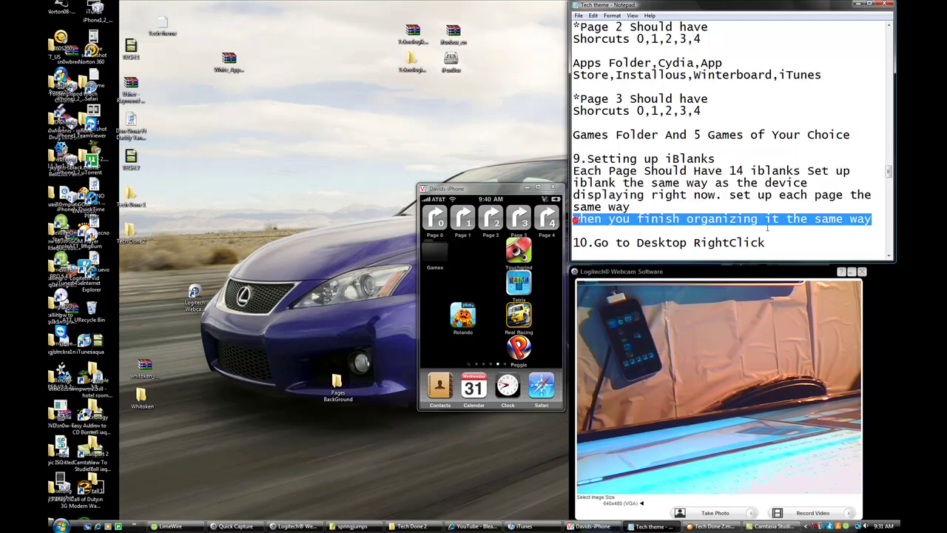
pyautogui.click(767, 223)
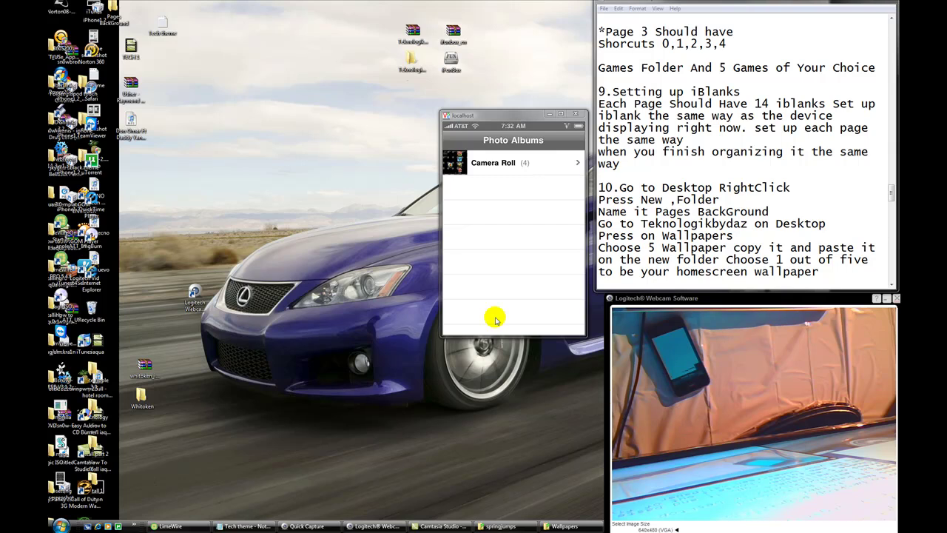
# Highlight "14 iblanks" in section 9 of the notes as the number needed on each page
pyautogui.click(492, 177)
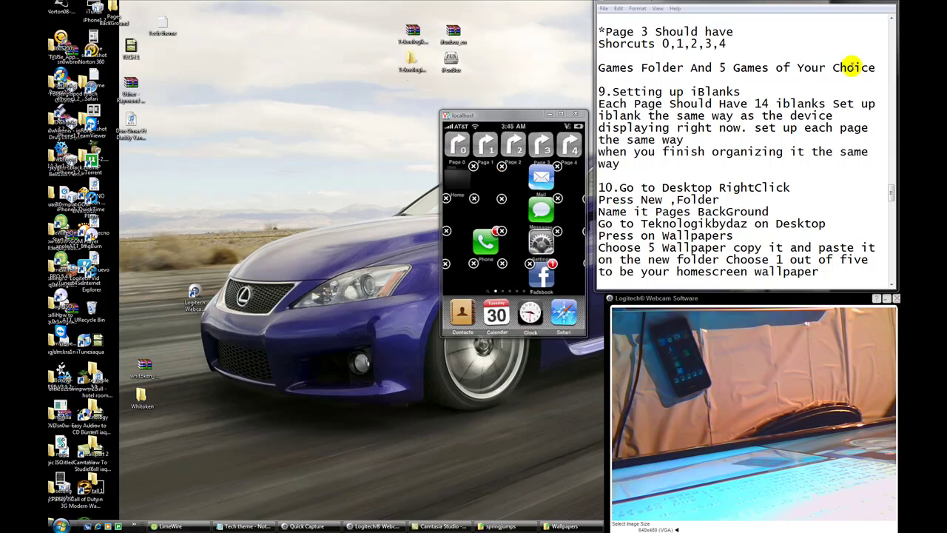
pyautogui.moveTo(891, 192)
pyautogui.mouseDown()
pyautogui.moveTo(891, 166)
pyautogui.moveTo(896, 214)
pyautogui.moveTo(892, 191)
pyautogui.mouseUp()
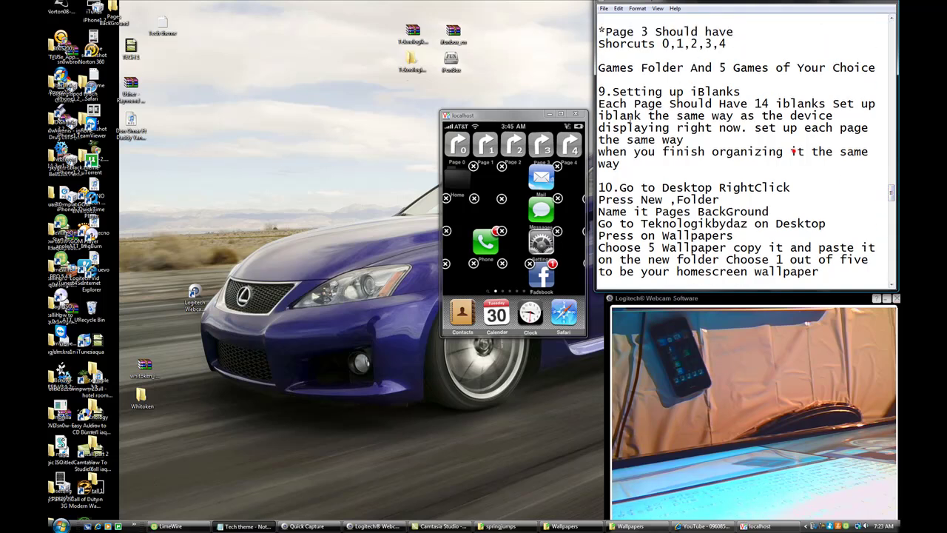
pyautogui.moveTo(753, 104); pyautogui.dragTo(826, 104)
pyautogui.click(824, 103)
# Return to the page layout lists in the notes and highlight "Page 0" to match the phone's Home page
pyautogui.scroll(3, 892, 186)
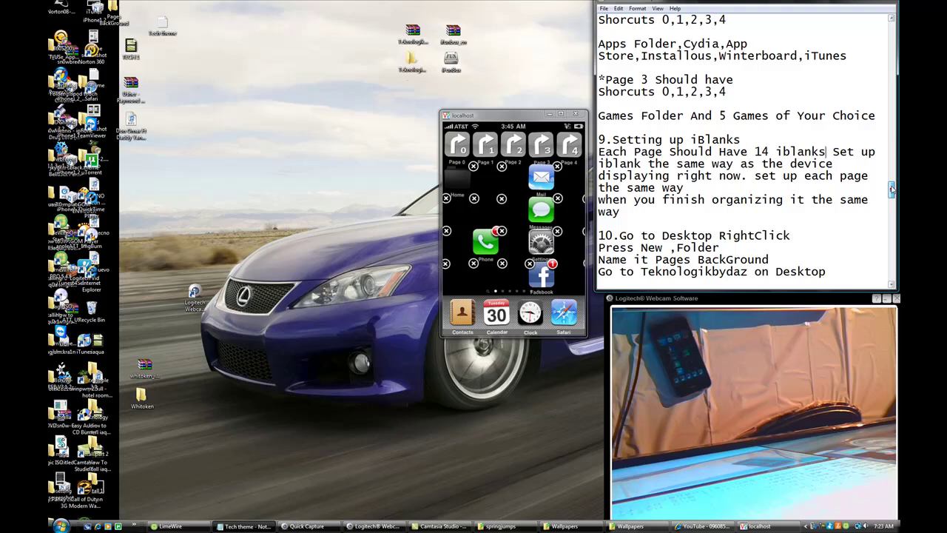
pyautogui.scroll(4, 892, 186)
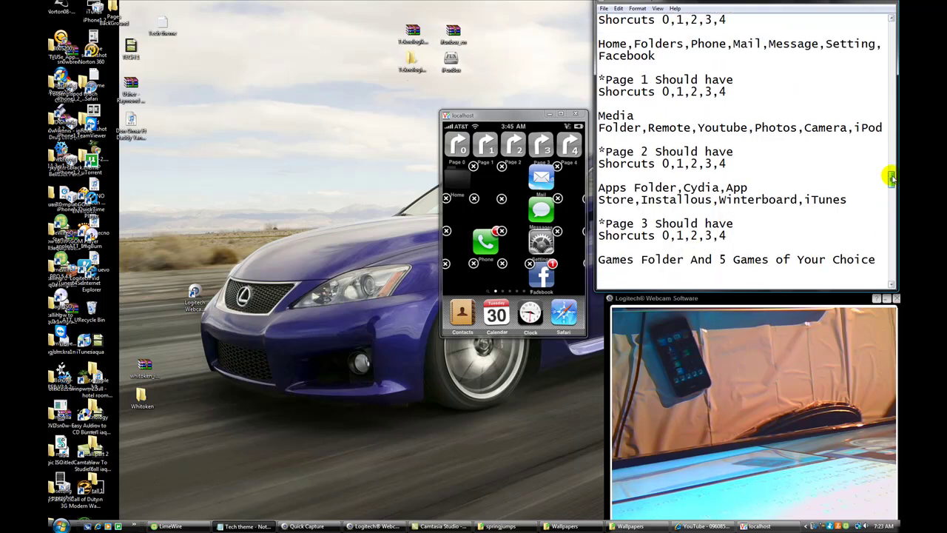
pyautogui.moveTo(605, 44); pyautogui.dragTo(649, 43)
pyautogui.click(647, 35)
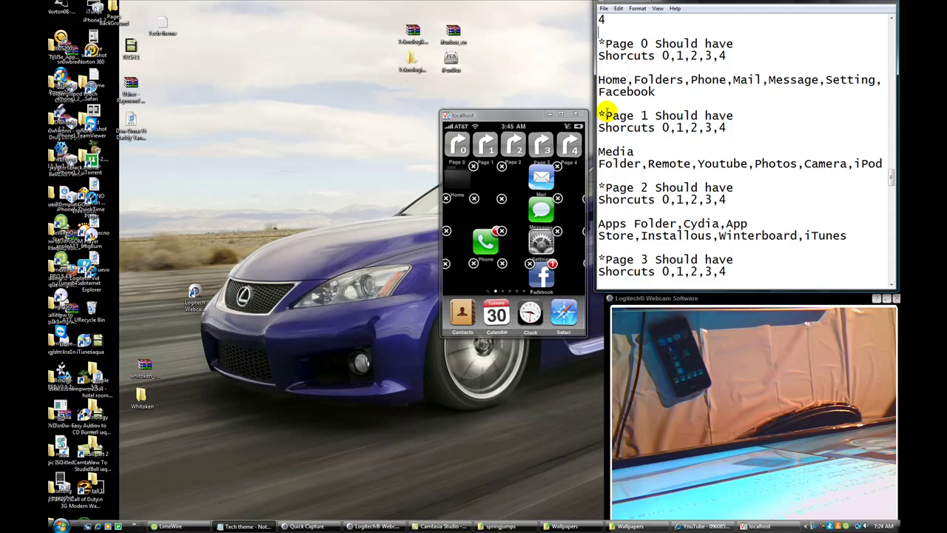
# Highlight "Page 1" in the notes and show the Media page with its iBlanks on the mirrored iPhone
pyautogui.moveTo(605, 116); pyautogui.dragTo(648, 116)
pyautogui.click(648, 104)
pyautogui.moveTo(555, 222); pyautogui.dragTo(481, 222)
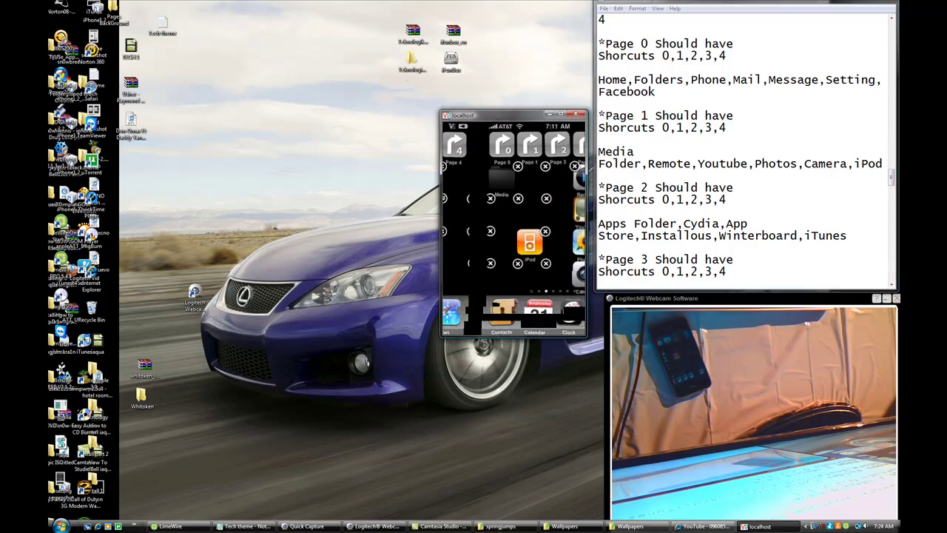
pyautogui.moveTo(605, 115); pyautogui.dragTo(649, 116)
pyautogui.click(646, 117)
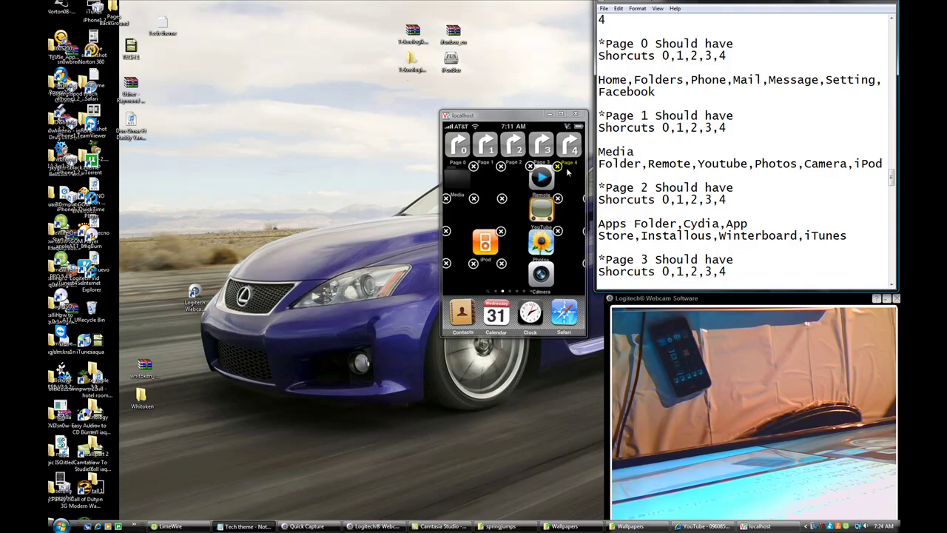
# Highlight "Page 2" in the notes as the next home screen page to compare
pyautogui.moveTo(892, 175); pyautogui.dragTo(892, 180)
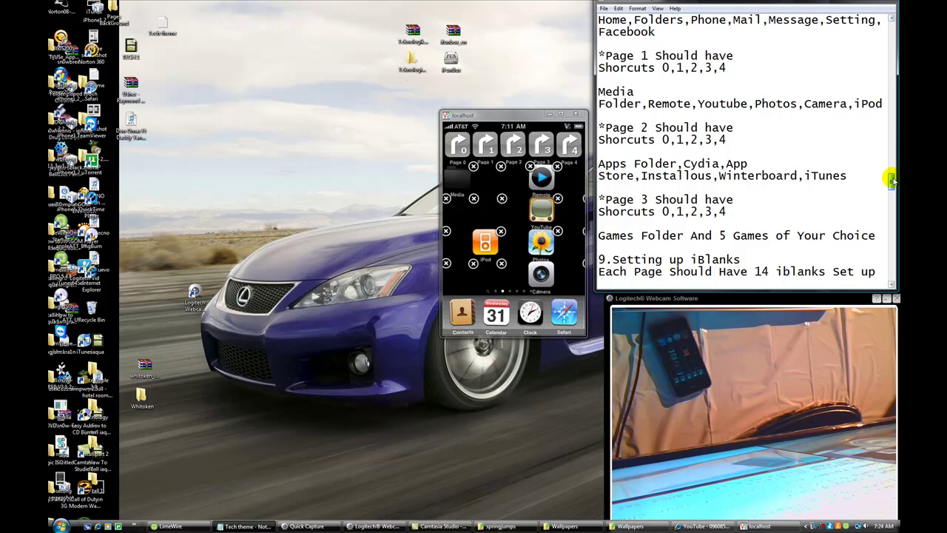
pyautogui.click(562, 222)
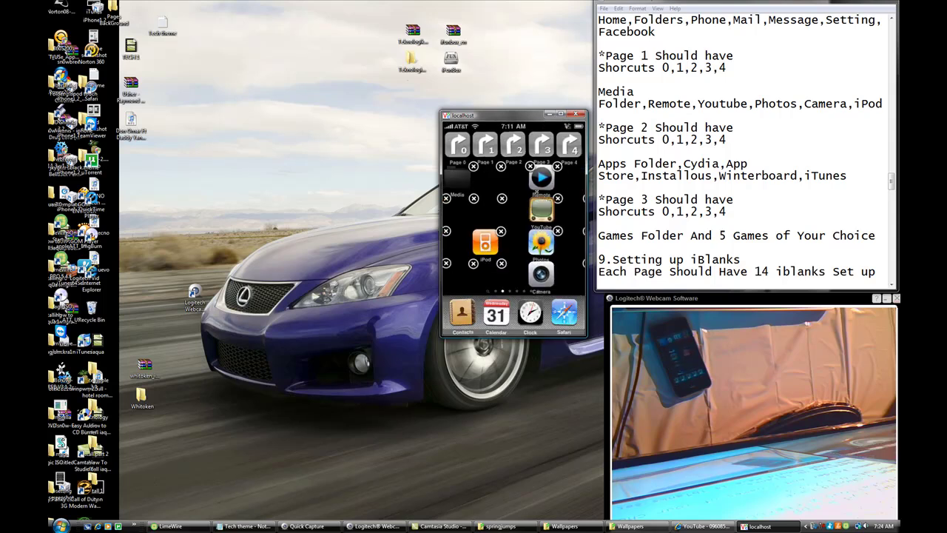
pyautogui.moveTo(634, 124); pyautogui.dragTo(649, 125)
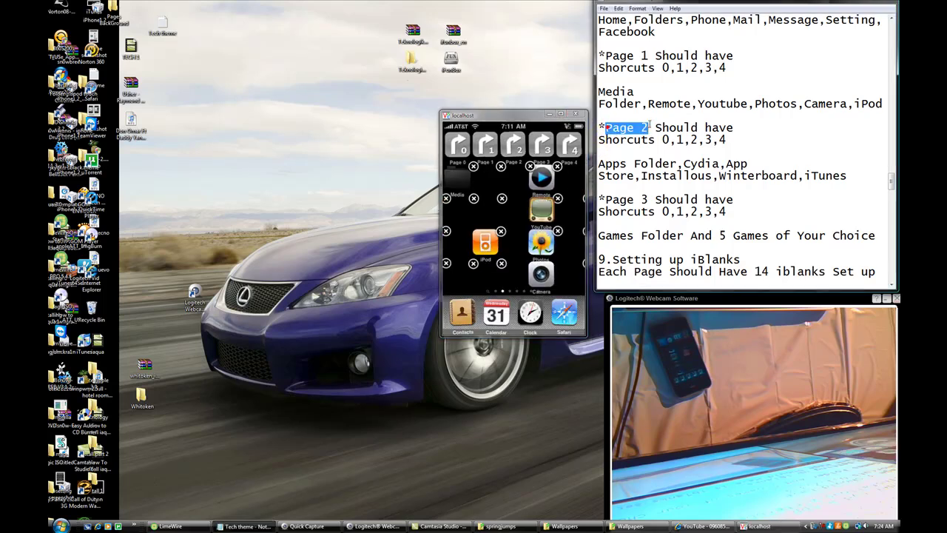
pyautogui.click(568, 161)
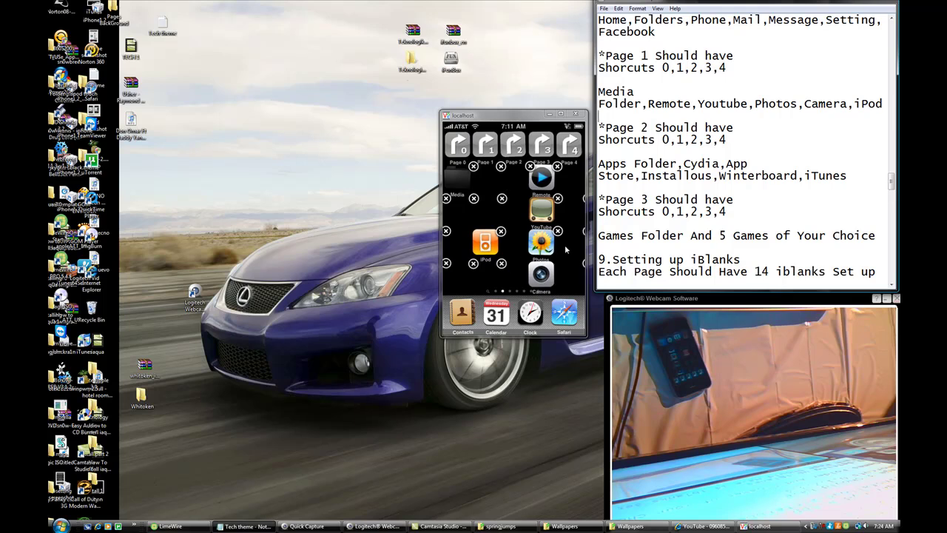
pyautogui.moveTo(633, 127); pyautogui.dragTo(650, 127)
# Show the Apps page with its iBlanks on the mirrored iPhone
pyautogui.click(560, 220)
pyautogui.click(560, 220)
pyautogui.click(560, 220)
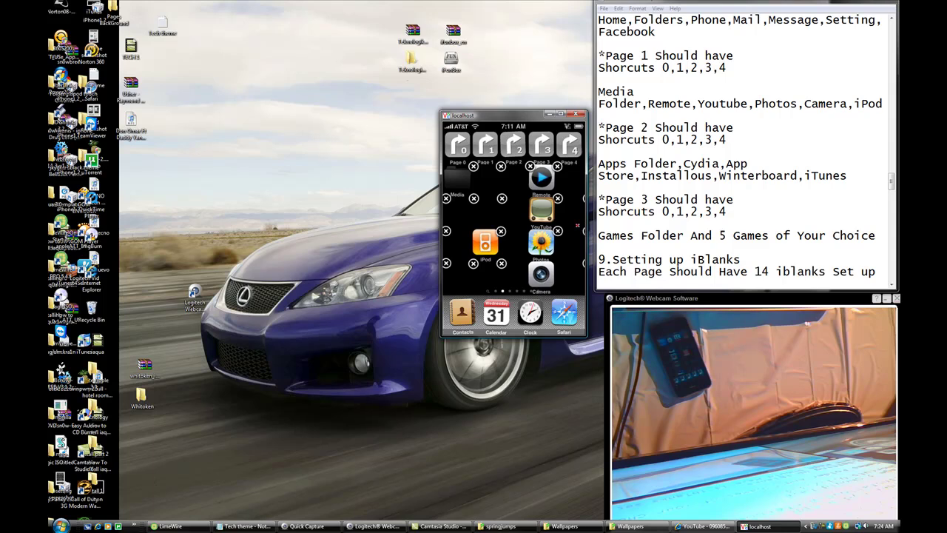
pyautogui.moveTo(577, 224); pyautogui.dragTo(489, 221)
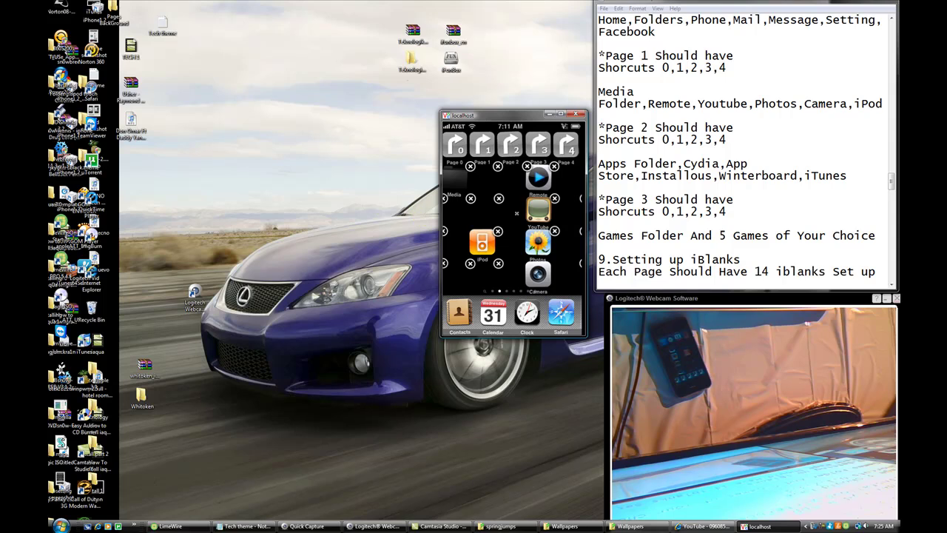
pyautogui.moveTo(514, 207); pyautogui.dragTo(556, 204)
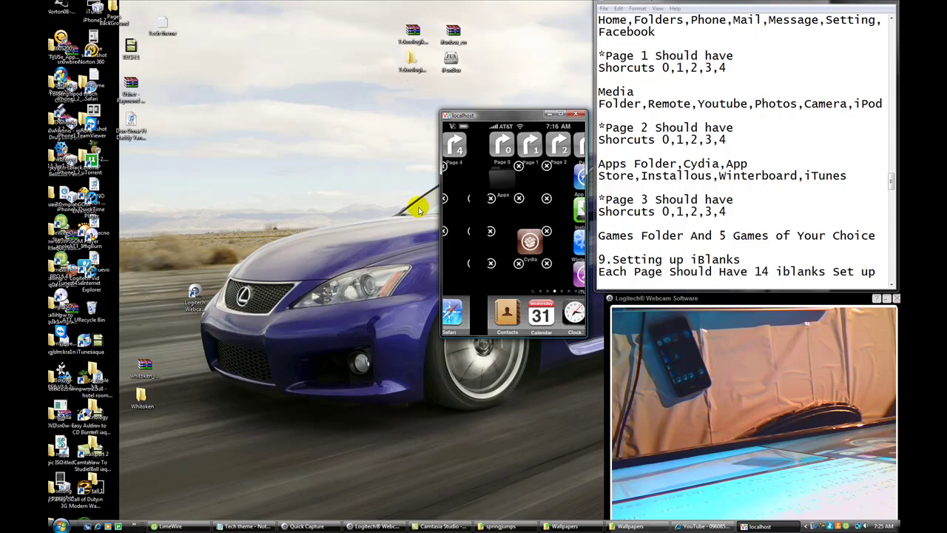
pyautogui.moveTo(435, 206); pyautogui.dragTo(503, 208)
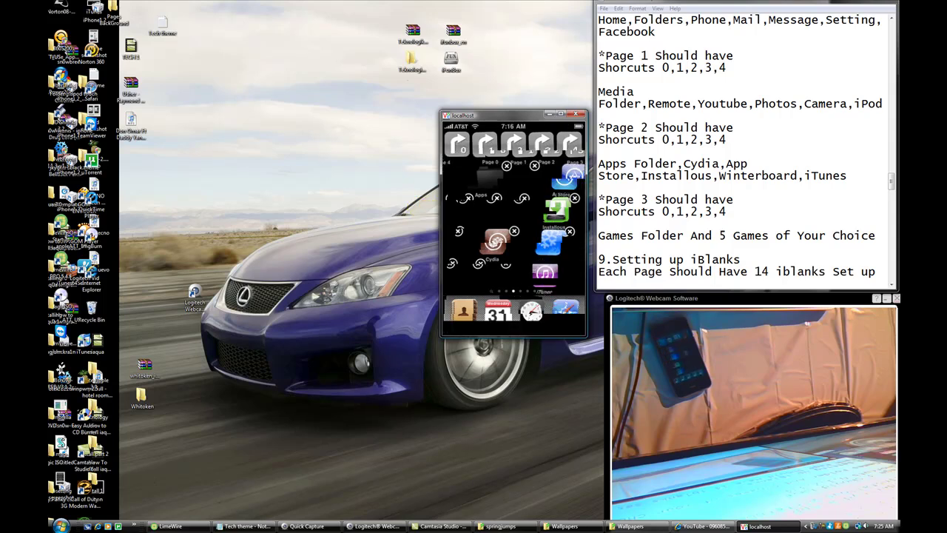
# Compare the phone's Apps page with the Page 2 list in the notes, highlighting that list's page number
pyautogui.click(658, 179)
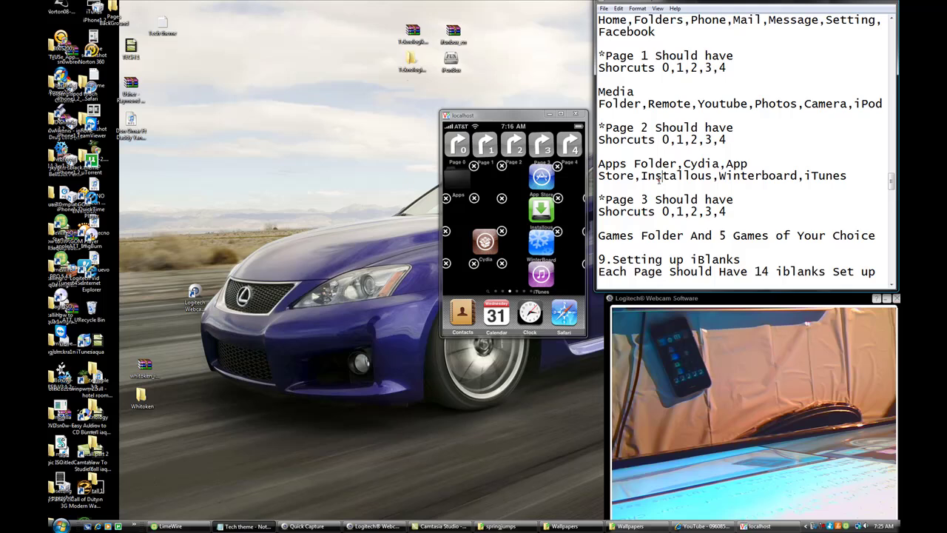
pyautogui.click(653, 128)
pyautogui.click(605, 127)
pyautogui.moveTo(606, 127); pyautogui.dragTo(650, 125)
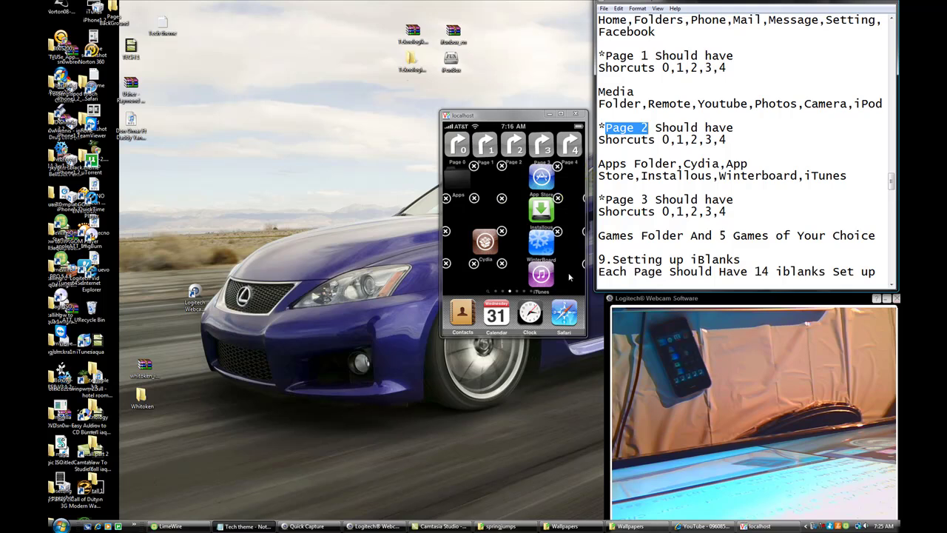
pyautogui.click(768, 196)
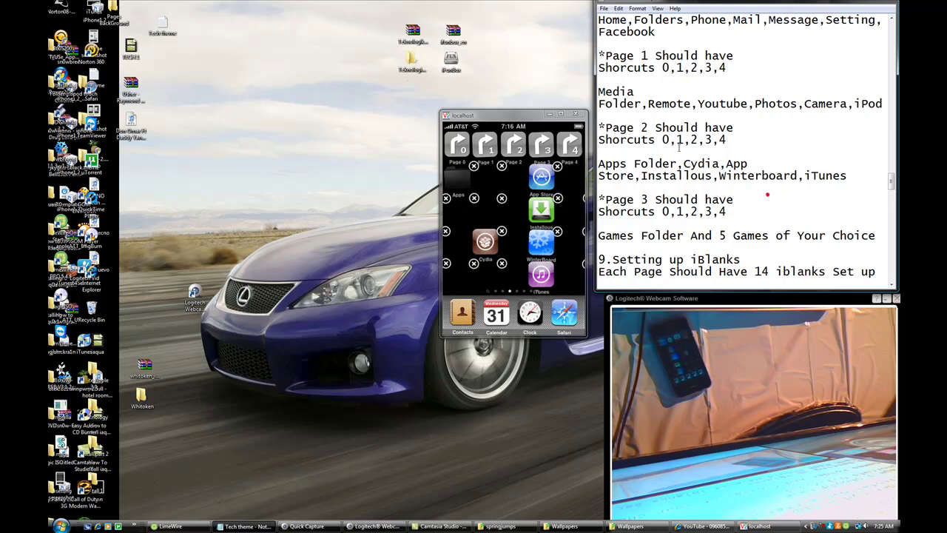
# Show the Games page with its iBlanks on the mirrored iPhone
pyautogui.click(569, 267)
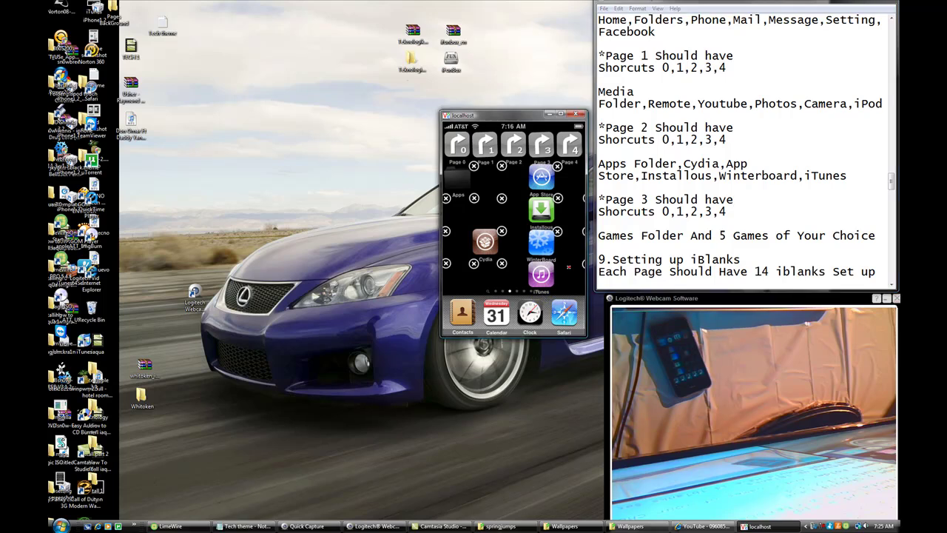
pyautogui.moveTo(568, 267); pyautogui.dragTo(432, 264)
pyautogui.click(605, 198)
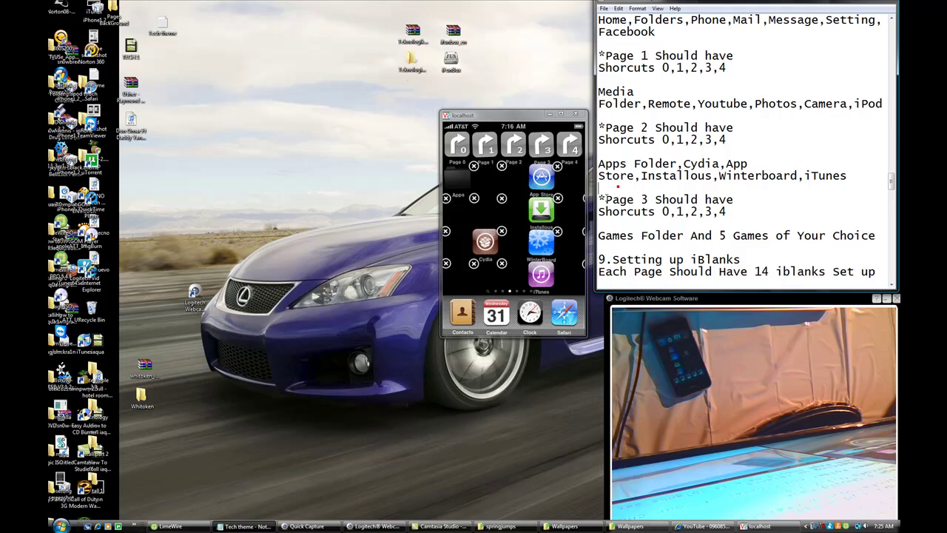
pyautogui.moveTo(566, 237); pyautogui.dragTo(393, 234)
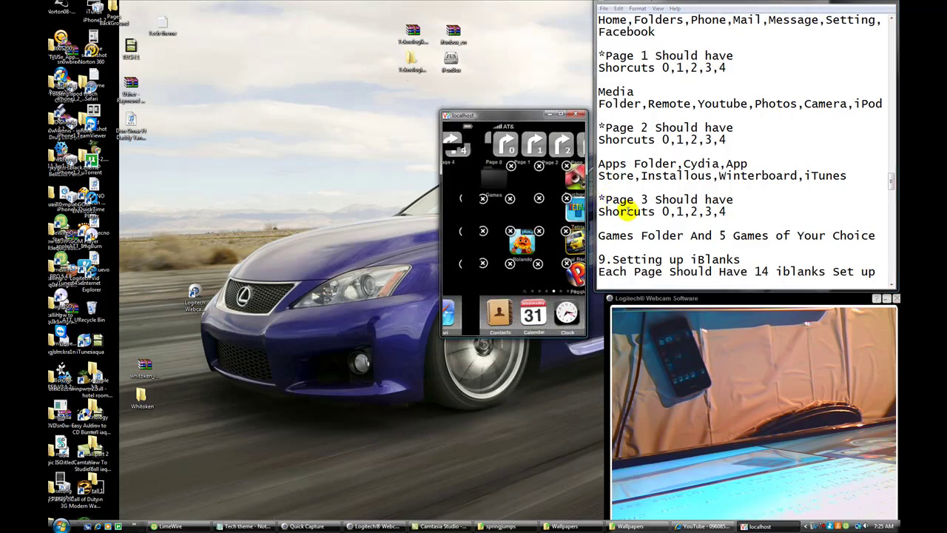
# Compare the phone's Games page with the Page 3 list in the notes, highlighting that list's heading
pyautogui.click(628, 210)
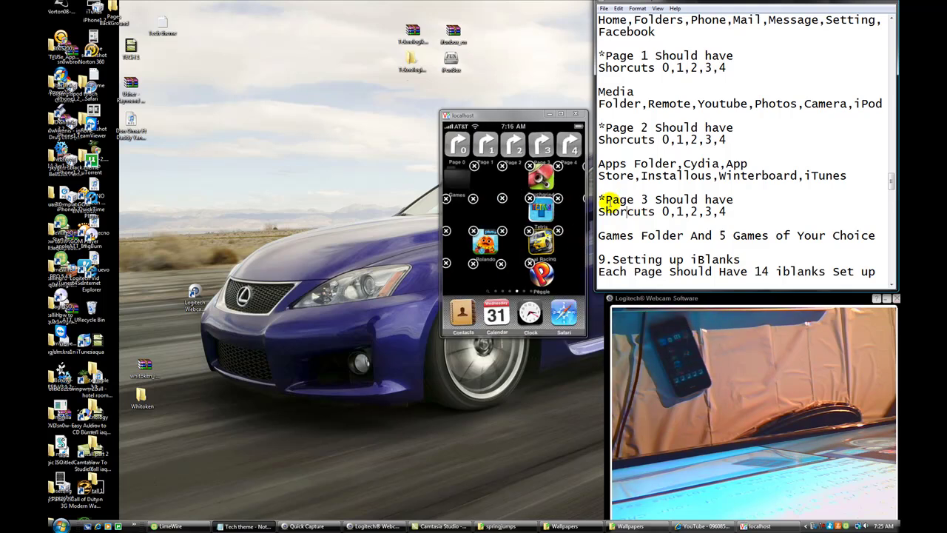
pyautogui.moveTo(605, 199); pyautogui.dragTo(726, 198)
pyautogui.click(731, 199)
pyautogui.click(756, 194)
pyautogui.moveTo(647, 198); pyautogui.dragTo(603, 198)
pyautogui.click(654, 191)
pyautogui.click(575, 183)
pyautogui.moveTo(575, 183); pyautogui.dragTo(418, 183)
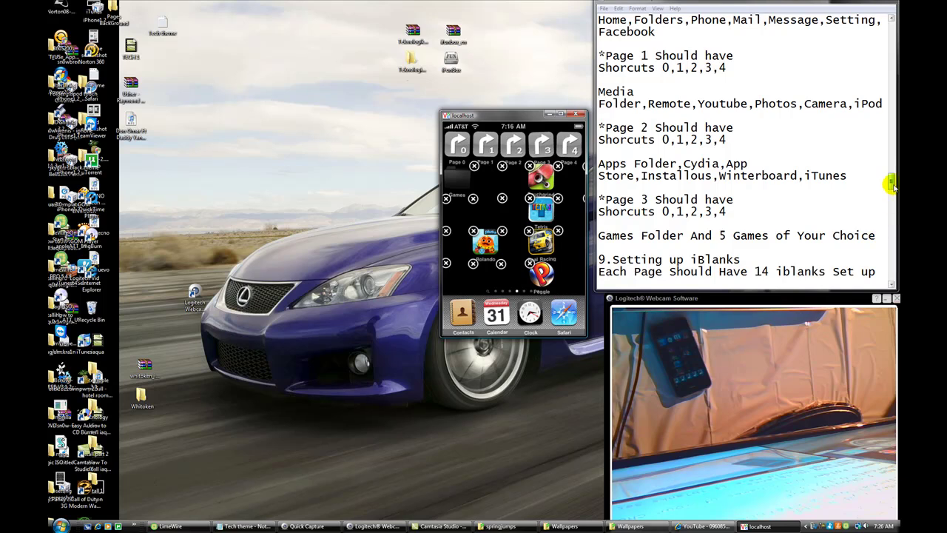
# Bring up item 10 in the notes and highlight its instructions for creating a new desktop folder
pyautogui.scroll(-1, 893, 189)
pyautogui.scroll(-3, 893, 189)
pyautogui.click(849, 198)
pyautogui.moveTo(620, 223); pyautogui.dragTo(796, 220)
pyautogui.click(763, 223)
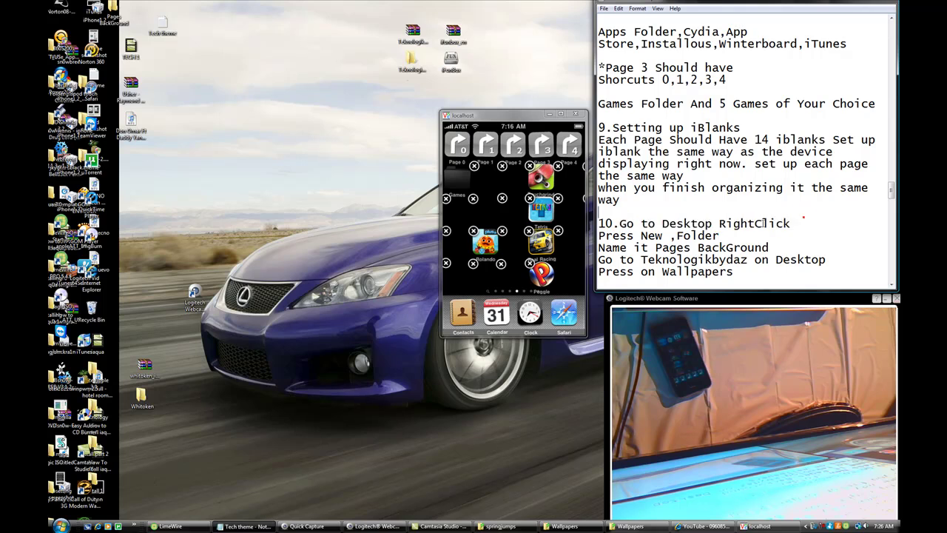
pyautogui.moveTo(600, 236); pyautogui.dragTo(678, 236)
pyautogui.click(656, 205)
# Create a new folder on the desktop
pyautogui.rightClick(344, 196)
pyautogui.moveTo(395, 279)
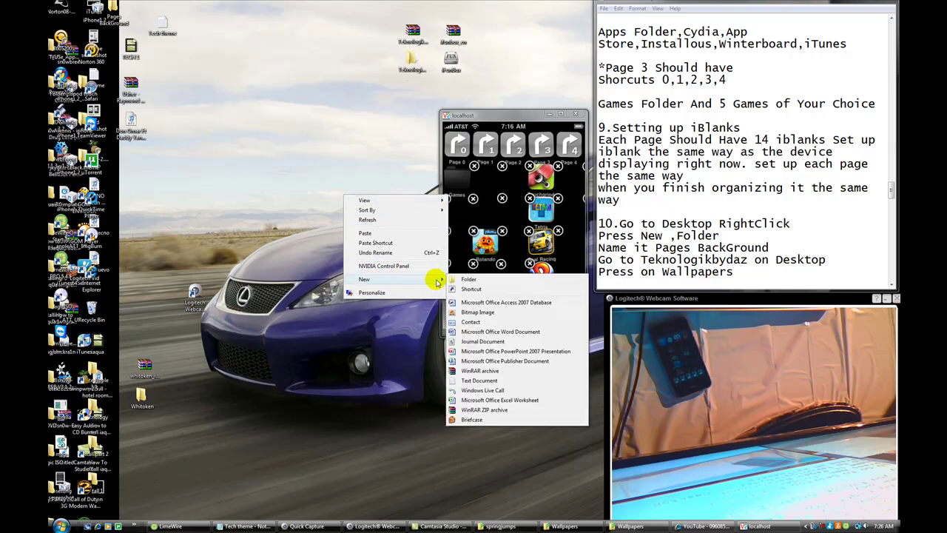
pyautogui.click(468, 280)
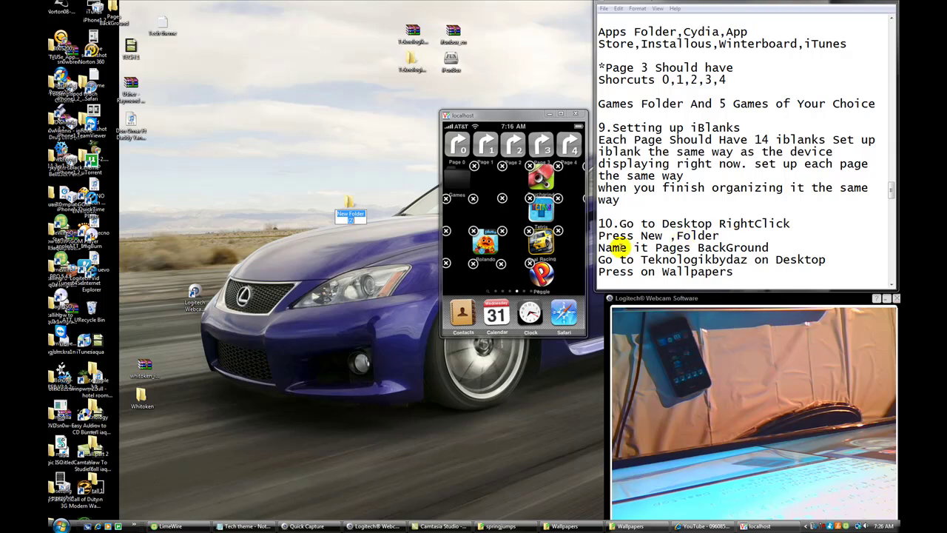
# Copy the folder name "Pages BackGround" from item 10 of the notes
pyautogui.moveTo(599, 247); pyautogui.dragTo(654, 249)
pyautogui.rightClick(657, 247)
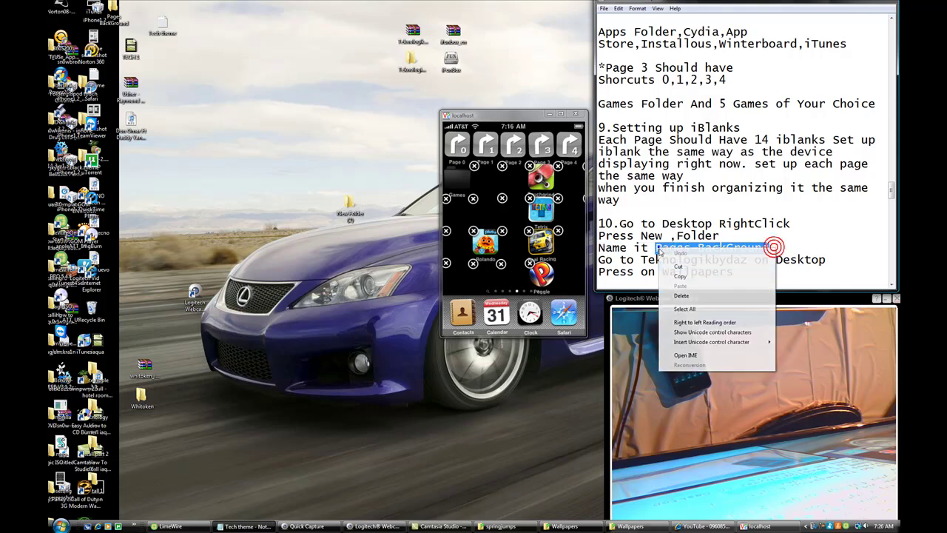
pyautogui.click(686, 276)
pyautogui.click(349, 208)
pyautogui.rightClick(346, 206)
pyautogui.click(342, 207)
pyautogui.doubleClick(348, 212)
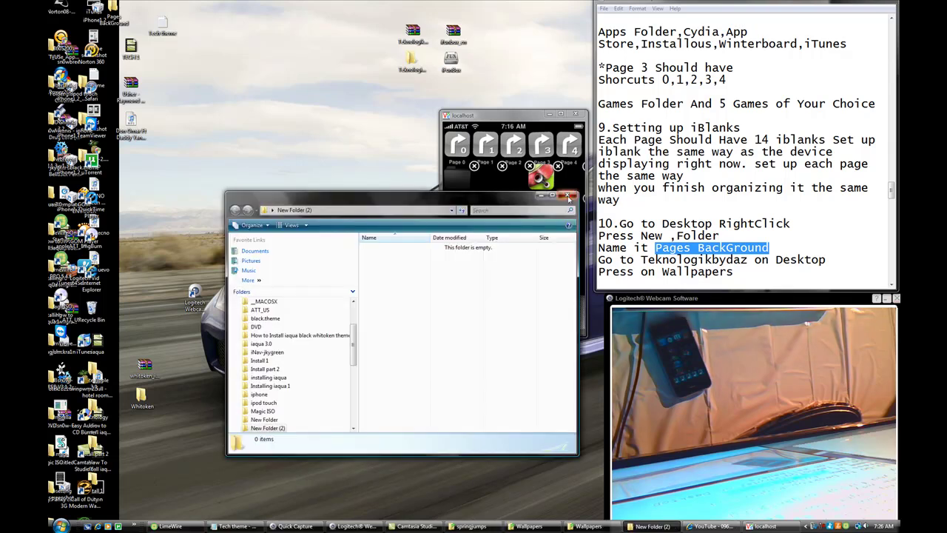
pyautogui.click(569, 195)
# Rename the new desktop folder to the copied name "Pages BackGround" and merge it with the existing folder of that name
pyautogui.rightClick(350, 209)
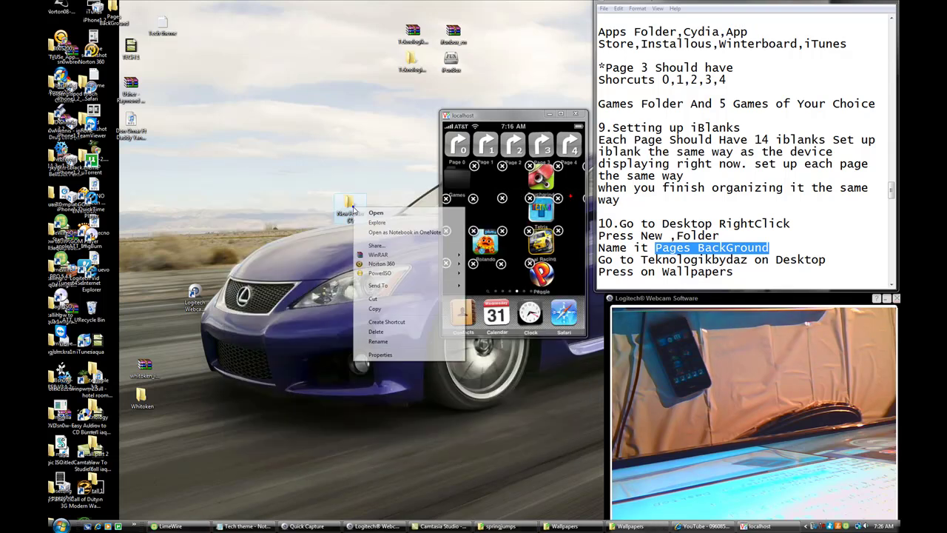
pyautogui.click(397, 342)
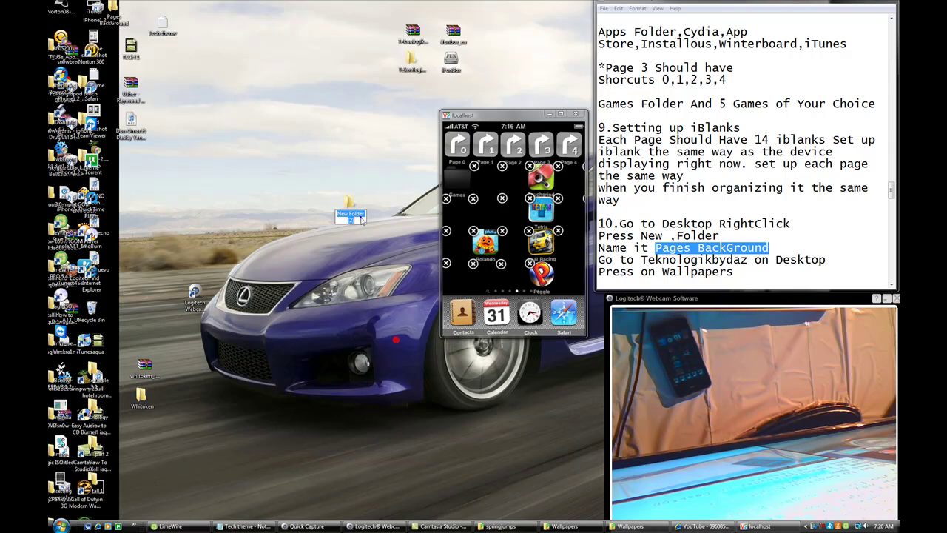
pyautogui.rightClick(361, 216)
pyautogui.click(382, 256)
pyautogui.click(382, 252)
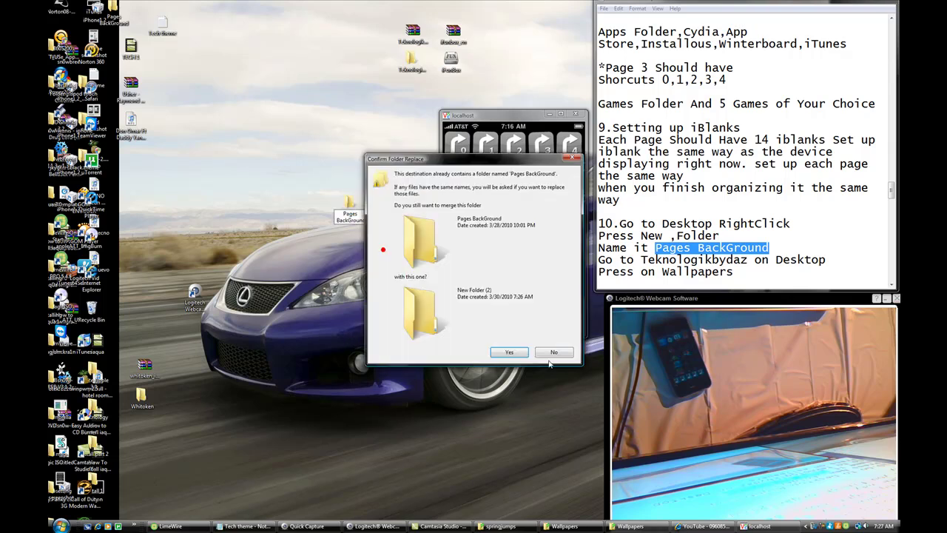
pyautogui.click(510, 352)
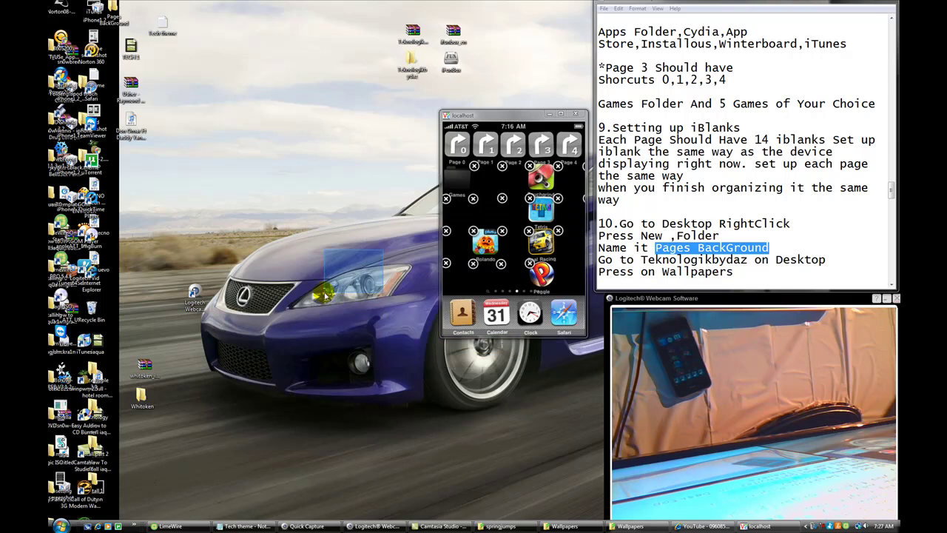
# Move the White_Apple archive and the Pages BackGround folder to open areas of the desktop
pyautogui.moveTo(128, 18); pyautogui.dragTo(161, 77)
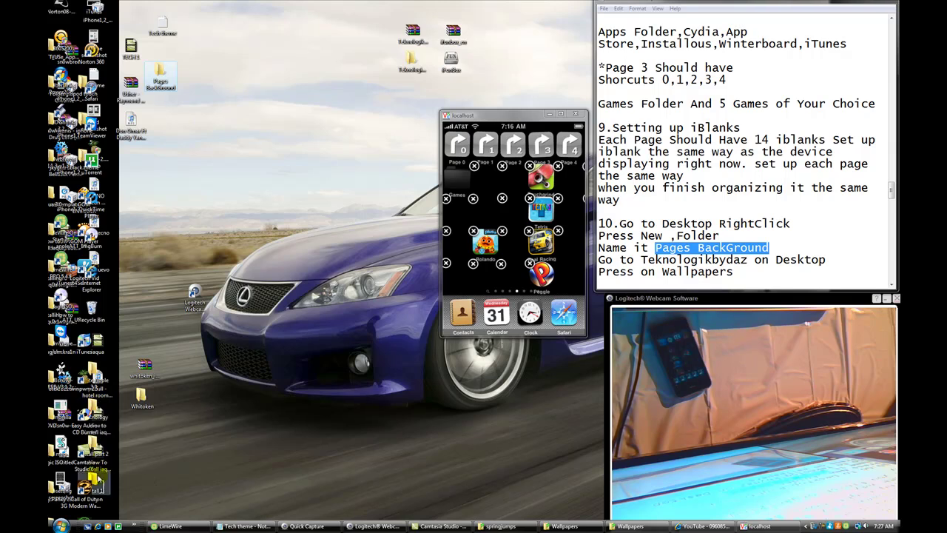
pyautogui.moveTo(53, 56); pyautogui.dragTo(210, 71)
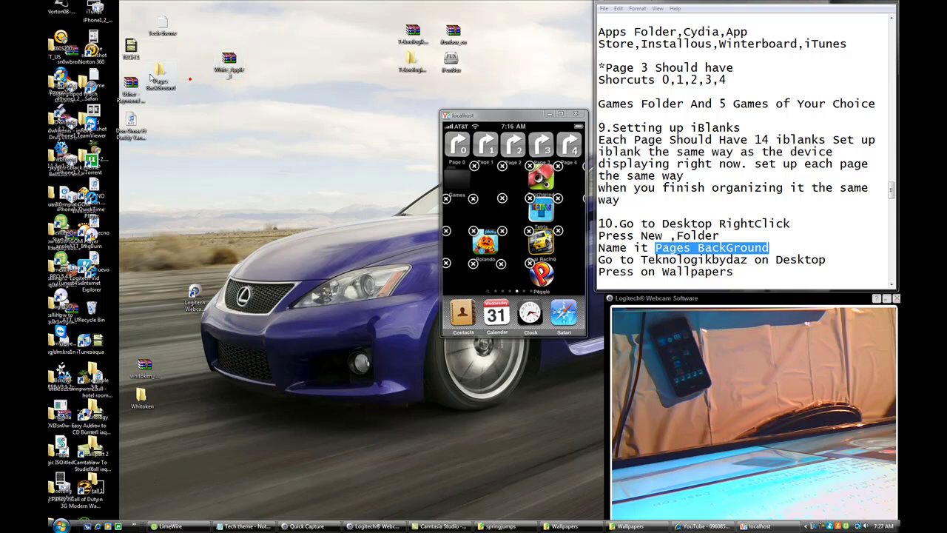
pyautogui.moveTo(314, 353); pyautogui.dragTo(336, 400)
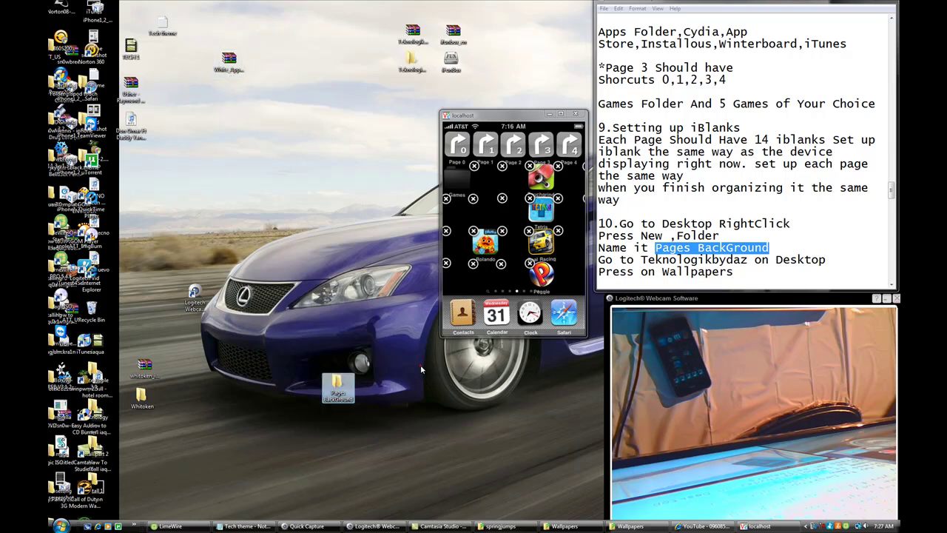
# Open the Wallpapers folder inside the desktop's Teknologikbydaz folder, highlighting "Press on Wallpapers" in the notes
pyautogui.moveTo(599, 259); pyautogui.dragTo(853, 254)
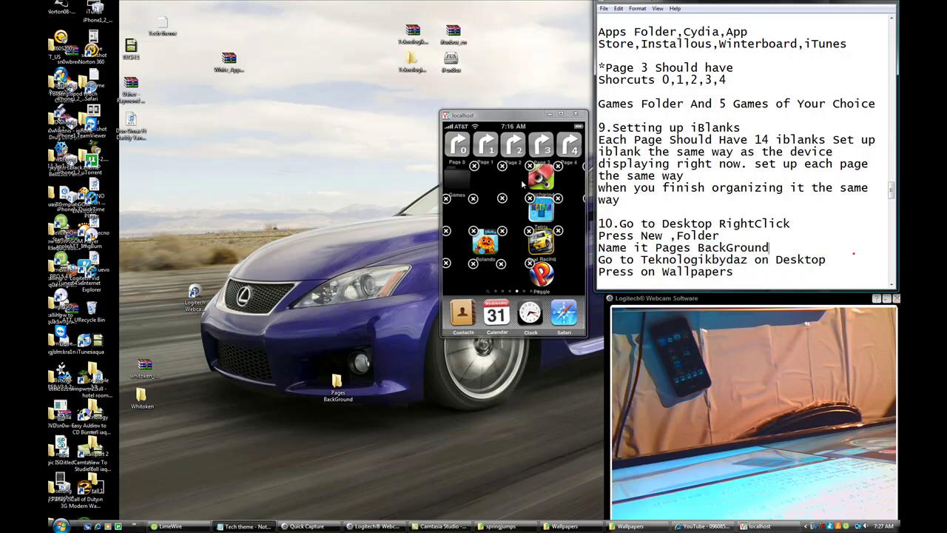
pyautogui.doubleClick(410, 63)
pyautogui.moveTo(395, 203); pyautogui.dragTo(306, 80)
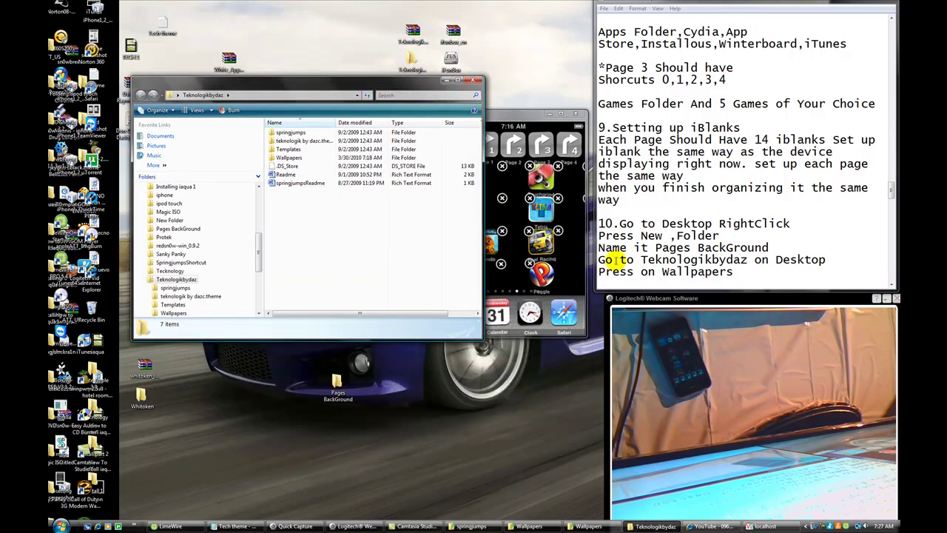
pyautogui.moveTo(598, 270); pyautogui.dragTo(734, 270)
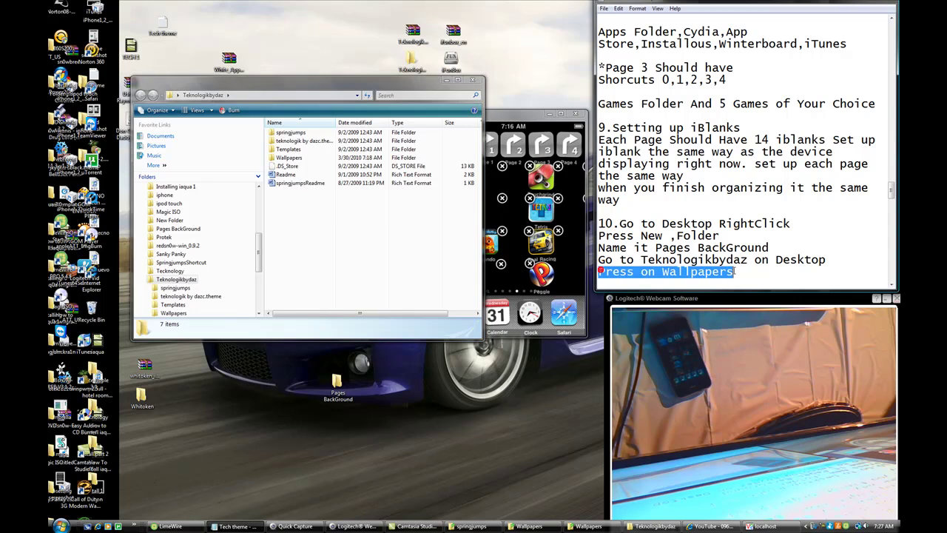
pyautogui.click(739, 271)
pyautogui.doubleClick(304, 159)
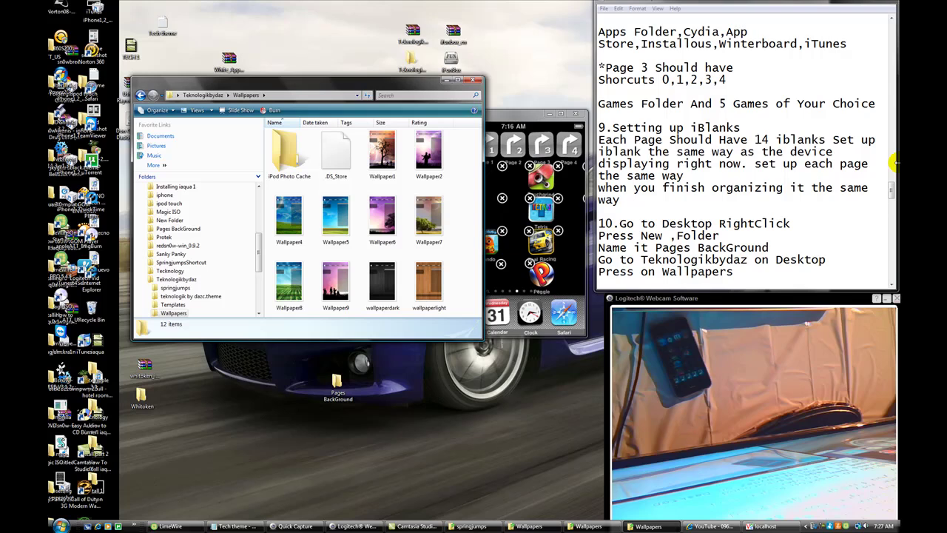
# Bring up the wallpaper selection instructions in the notes and highlight "Choose 5 Wallpaper copy it"
pyautogui.moveTo(892, 187); pyautogui.dragTo(893, 201)
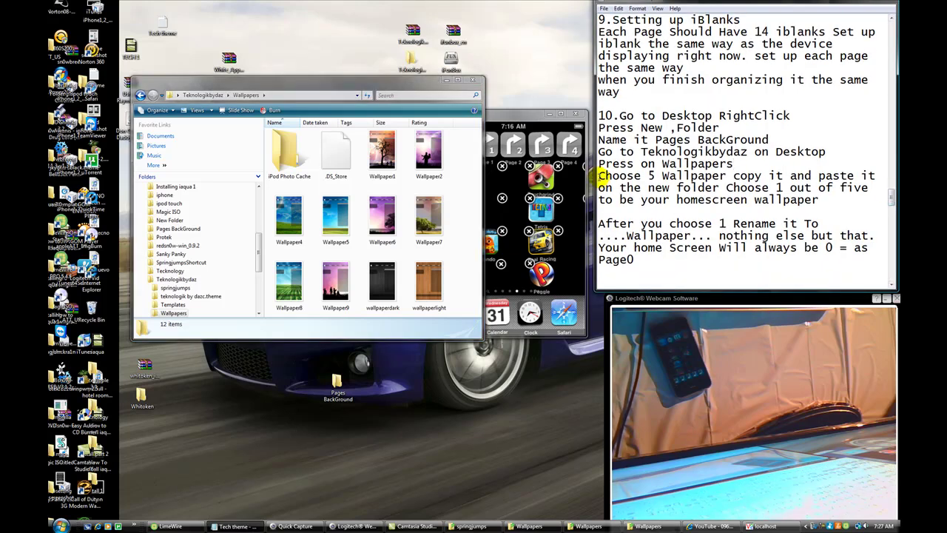
pyautogui.moveTo(598, 176); pyautogui.dragTo(729, 178)
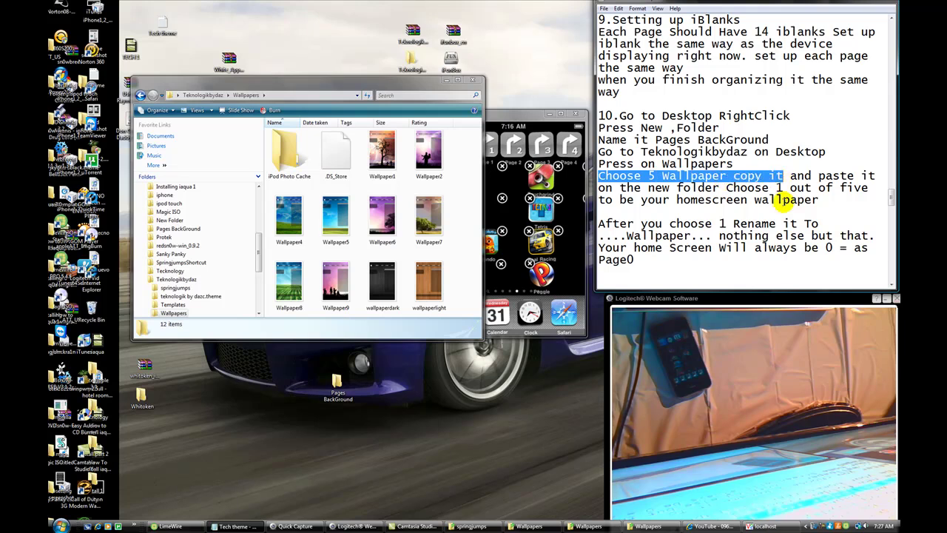
pyautogui.click(778, 189)
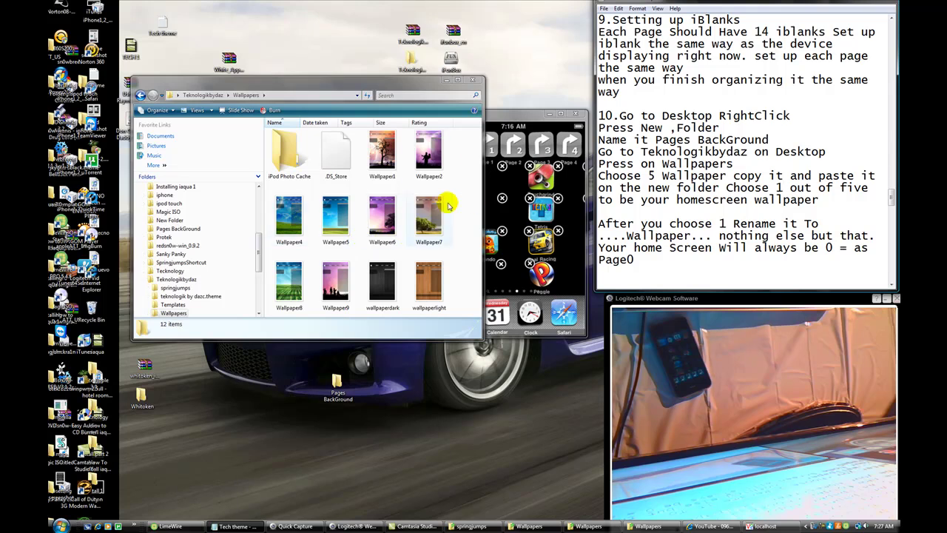
# Try to copy Wallpaper6, Wallpaper7, wallpaperdark and wallpaperlight from the Wallpapers folder
pyautogui.moveTo(457, 214); pyautogui.dragTo(373, 278)
pyautogui.click(383, 278)
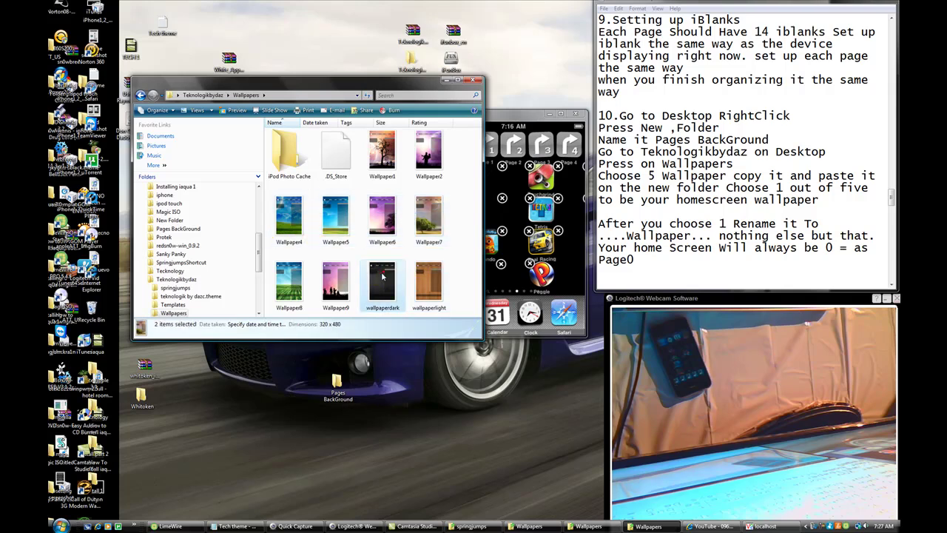
pyautogui.moveTo(460, 212); pyautogui.dragTo(337, 310)
pyautogui.rightClick(442, 257)
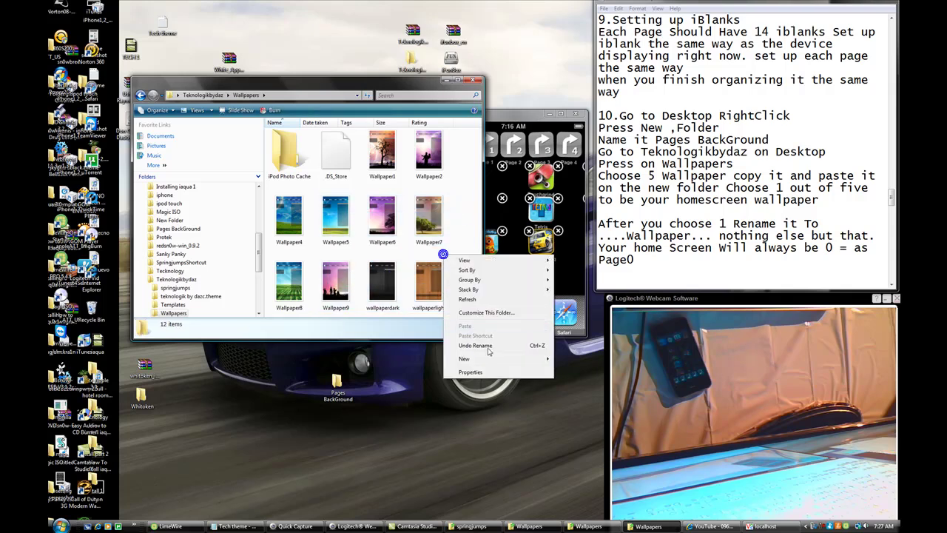
pyautogui.click(457, 204)
pyautogui.moveTo(457, 203); pyautogui.dragTo(370, 309)
pyautogui.rightClick(412, 231)
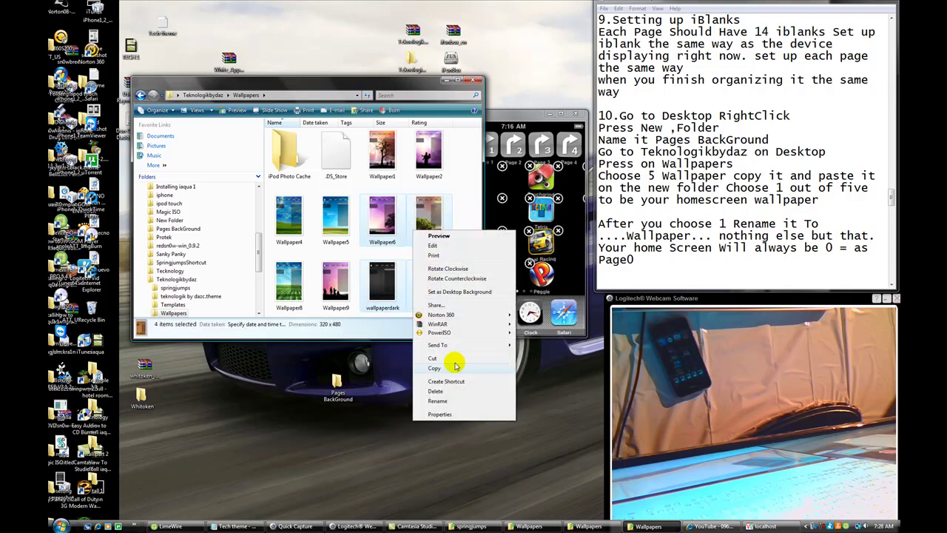
pyautogui.click(447, 80)
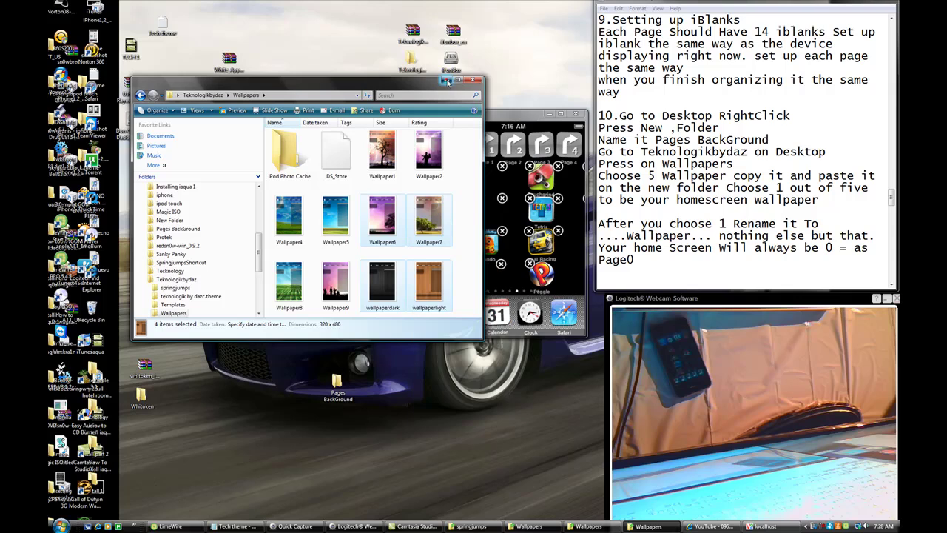
# Open the Pages BackGround folder and delete its old images Page1, Page2, Page3, Page4 and Wallpaper
pyautogui.click(446, 80)
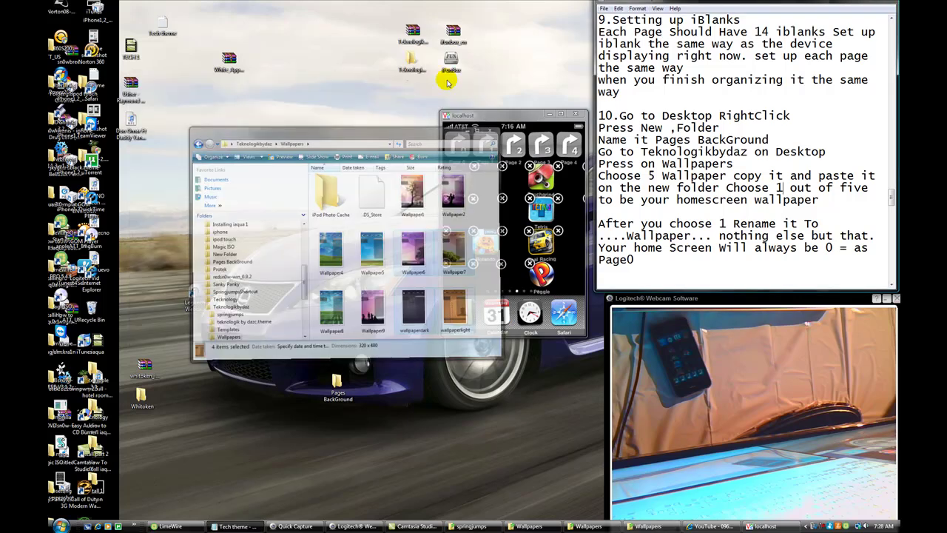
pyautogui.doubleClick(333, 385)
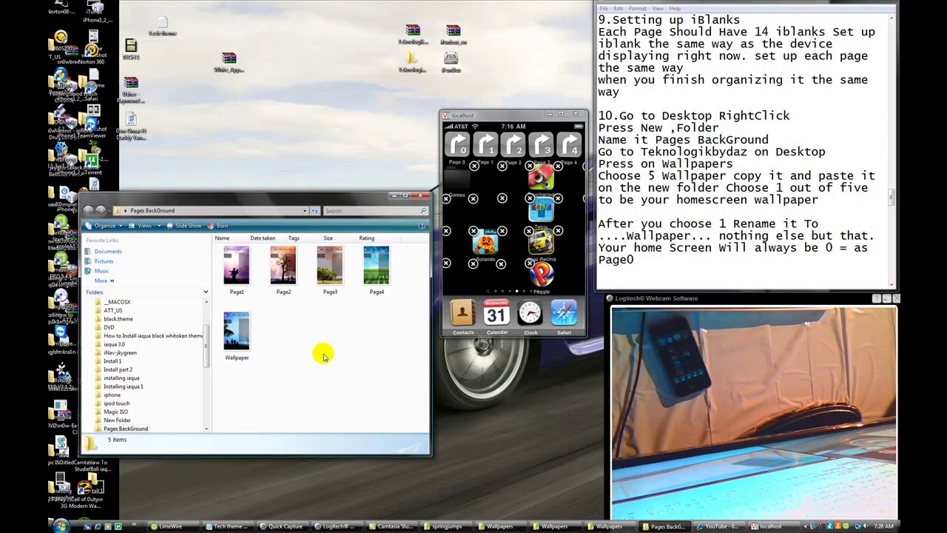
pyautogui.rightClick(323, 355)
pyautogui.click(390, 304)
pyautogui.moveTo(389, 304); pyautogui.dragTo(216, 262)
pyautogui.press('Delete')
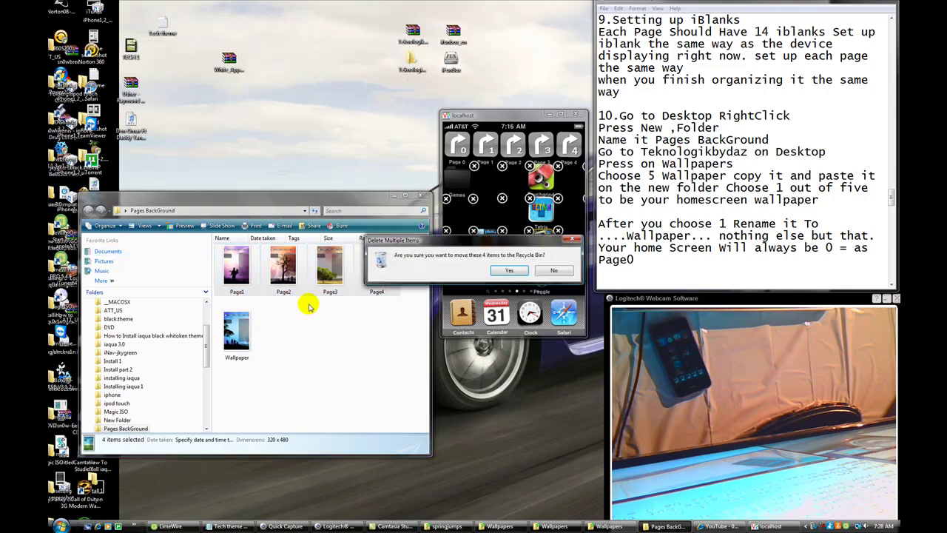
pyautogui.click(503, 271)
pyautogui.moveTo(310, 266); pyautogui.dragTo(215, 290)
pyautogui.press('Delete')
pyautogui.rightClick(293, 302)
pyautogui.click(509, 299)
# Put Wallpaper4, Wallpaper5, Wallpaper6, Wallpaper7 and Wallpaper8 into the Pages BackGround folder and minimize the Wallpapers window
pyautogui.rightClick(280, 294)
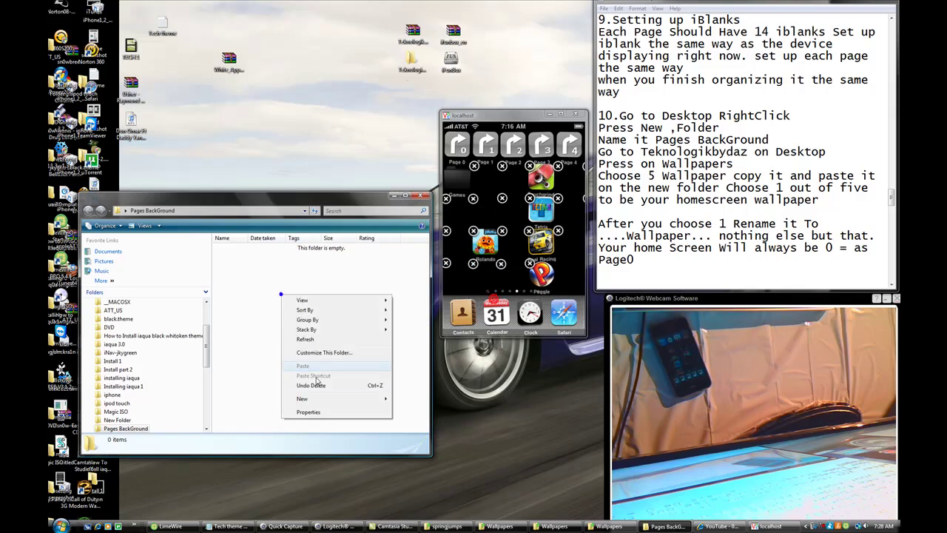
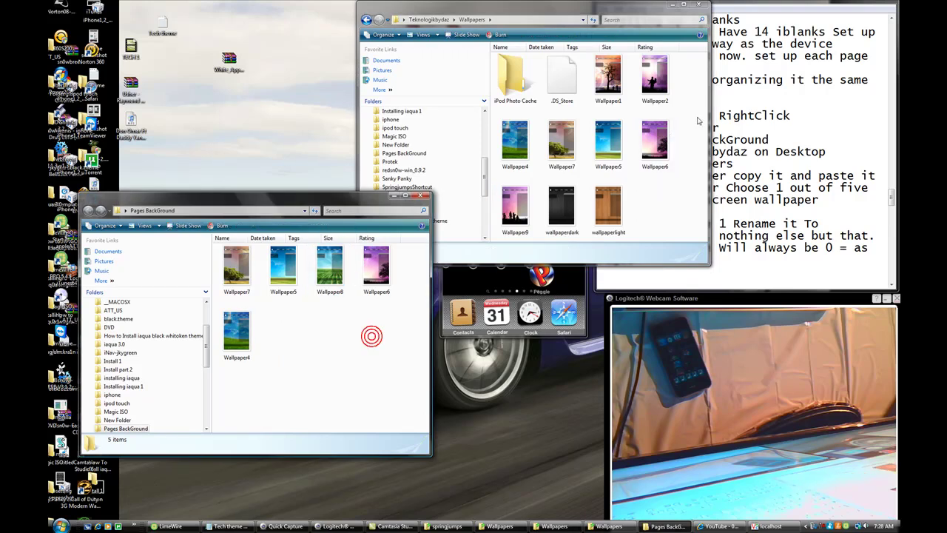
pyautogui.moveTo(371, 327)
pyautogui.mouseDown()
pyautogui.moveTo(218, 296)
pyautogui.moveTo(214, 244)
pyautogui.moveTo(371, 328)
pyautogui.mouseUp()
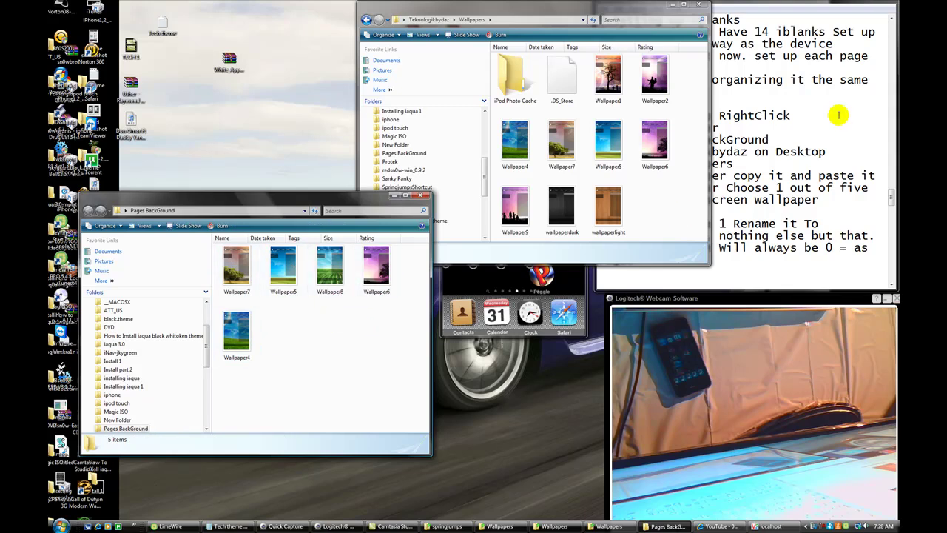
pyautogui.click(675, 7)
# Return to the notes' instructions on choosing five wallpapers and renaming one for the home screen
pyautogui.moveTo(892, 199); pyautogui.dragTo(892, 198)
pyautogui.moveTo(649, 163); pyautogui.dragTo(756, 164)
pyautogui.click(648, 163)
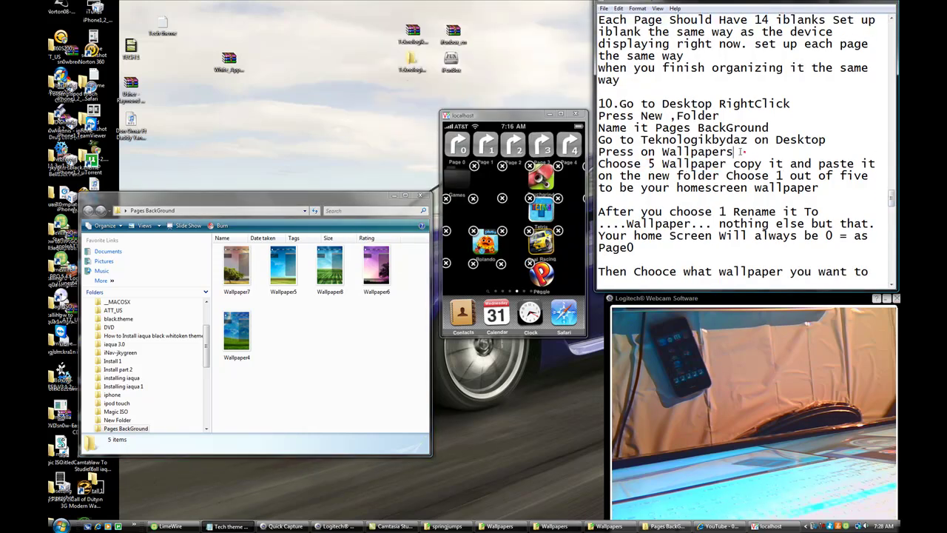
# Review the notes' instruction to rename the chosen home screen image as Wallpaper
pyautogui.moveTo(382, 299); pyautogui.dragTo(307, 348)
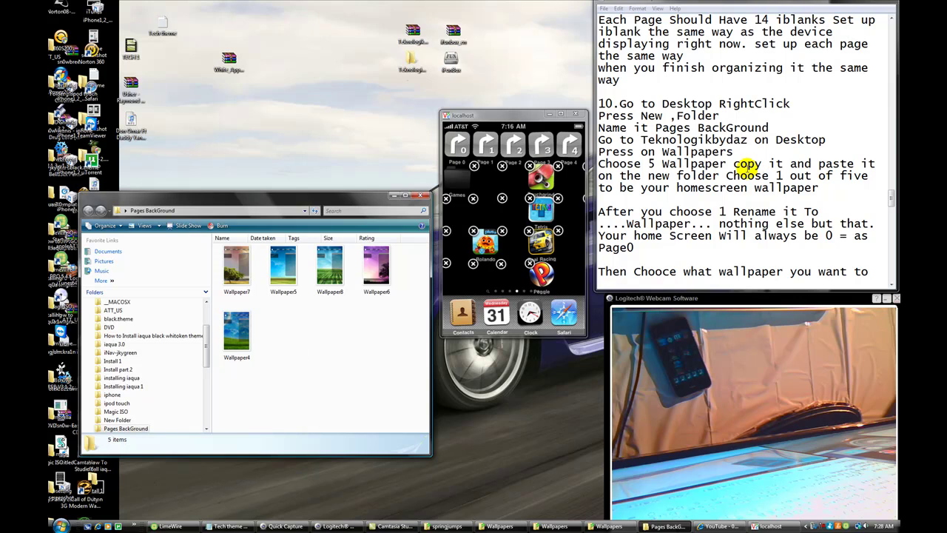
pyautogui.click(746, 171)
pyautogui.moveTo(598, 211); pyautogui.dragTo(728, 211)
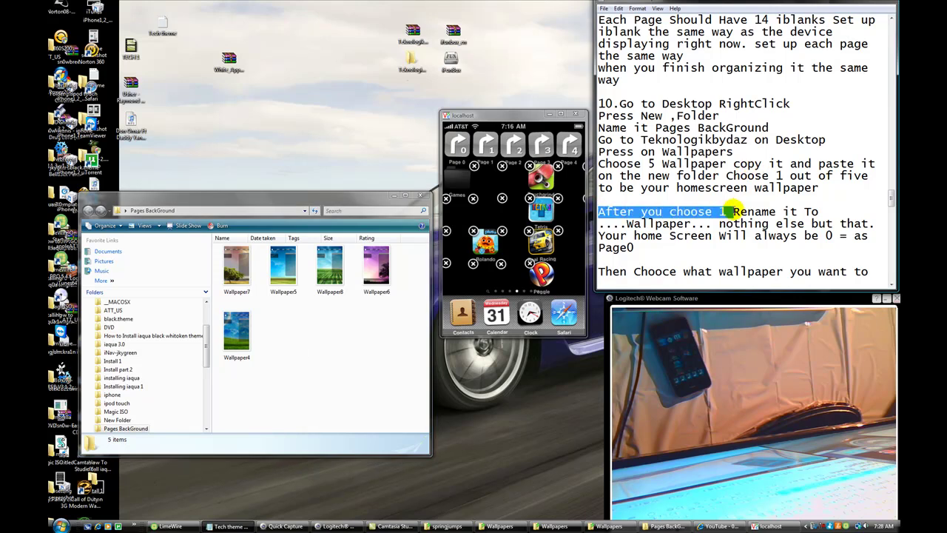
pyautogui.moveTo(729, 212); pyautogui.dragTo(716, 224)
pyautogui.click(626, 223)
pyautogui.moveTo(626, 224); pyautogui.dragTo(700, 224)
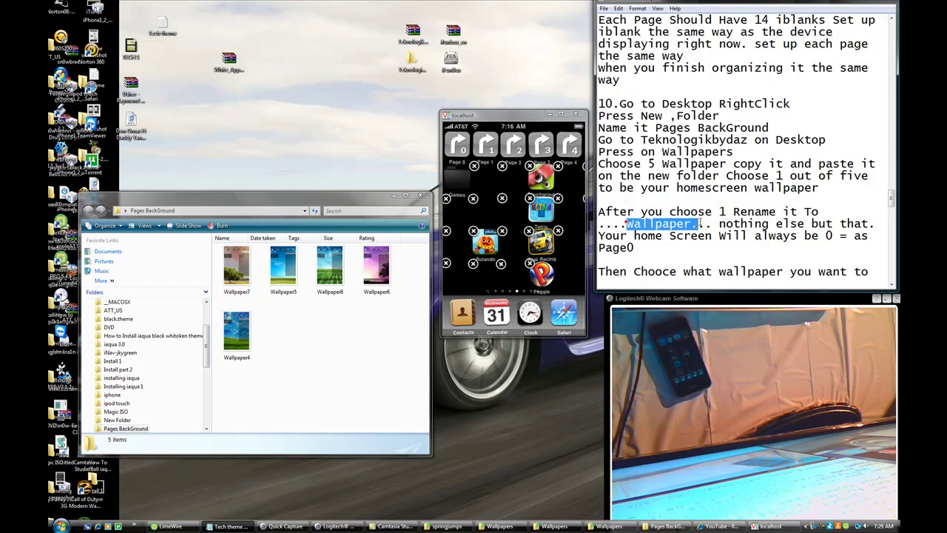
pyautogui.click(702, 215)
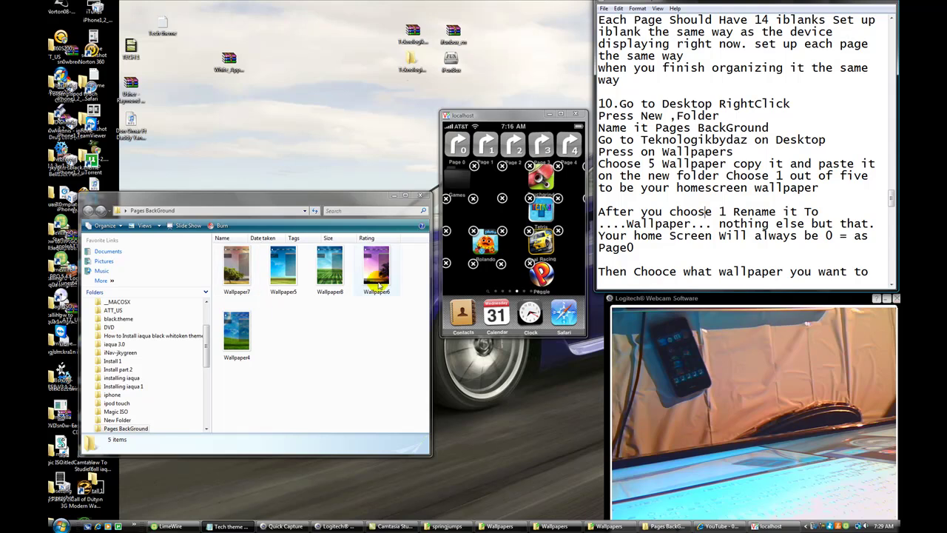
# Rename the Wallpaper6 image in the Pages BackGround folder as Wallpaper
pyautogui.moveTo(406, 268); pyautogui.dragTo(311, 343)
pyautogui.click(311, 342)
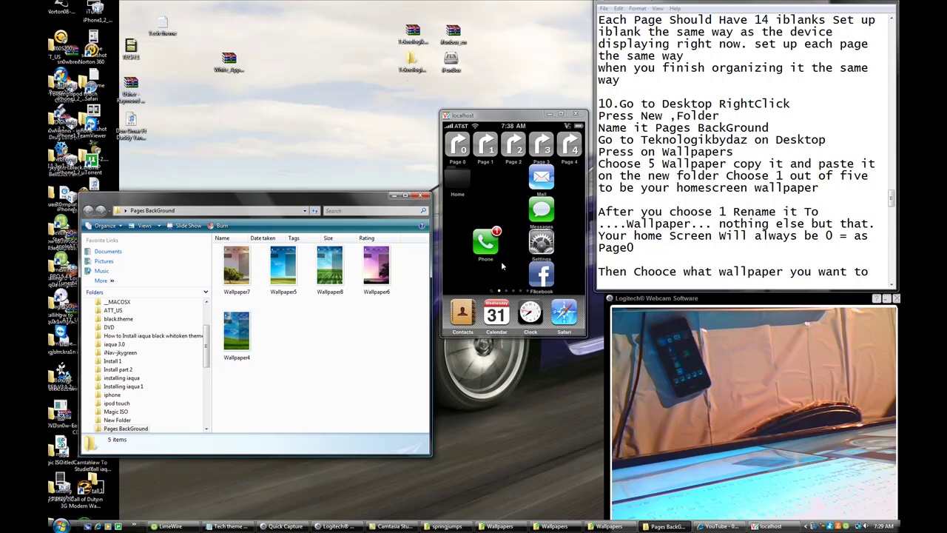
pyautogui.rightClick(379, 293)
pyautogui.click(426, 472)
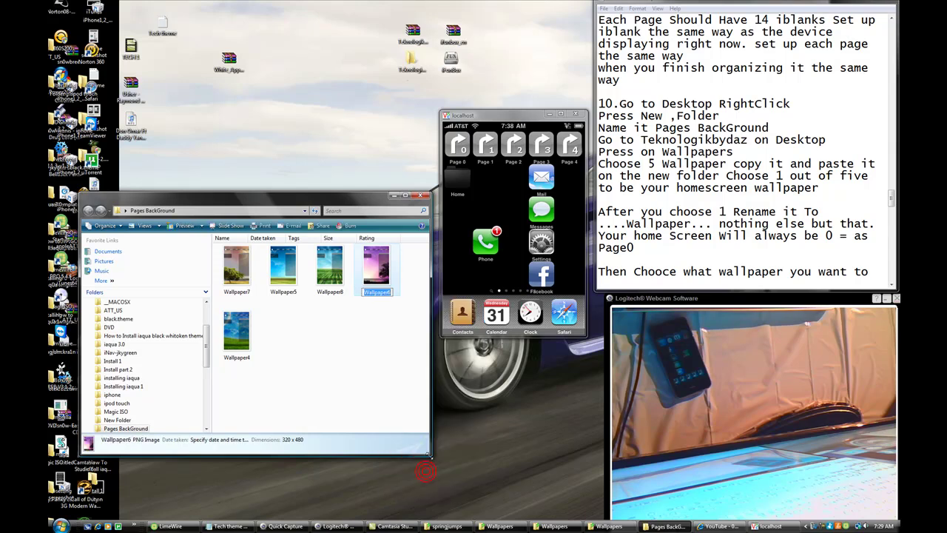
pyautogui.write('Wallpaper')
pyautogui.click(375, 362)
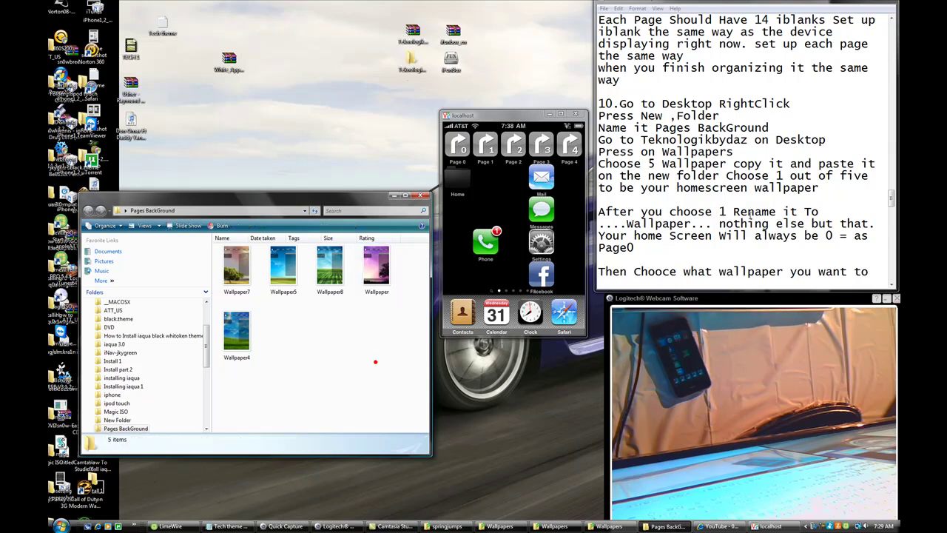
# Review the notes' rule that the home screen is Page0 and show the Media page on the mirrored iPhone
pyautogui.moveTo(732, 212); pyautogui.dragTo(864, 237)
pyautogui.click(692, 224)
pyautogui.click(866, 249)
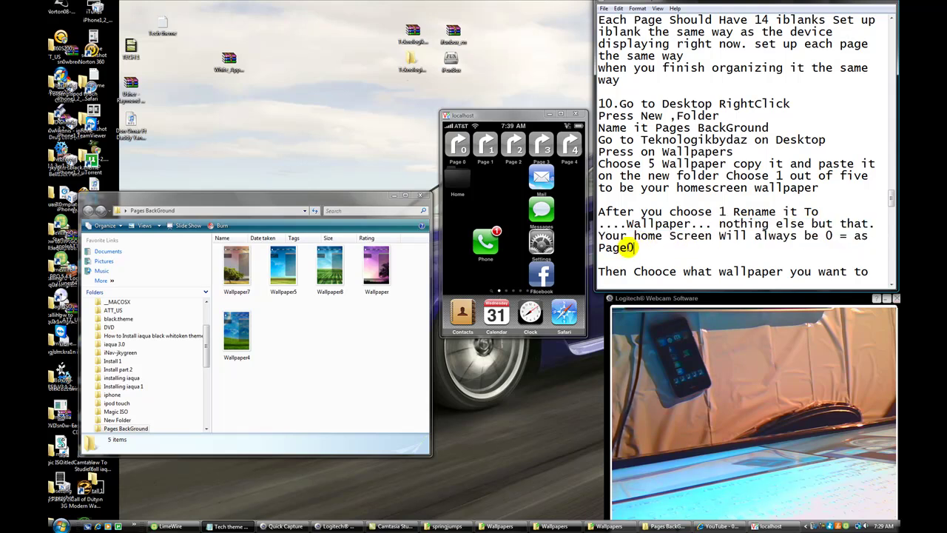
pyautogui.moveTo(629, 248); pyautogui.dragTo(581, 250)
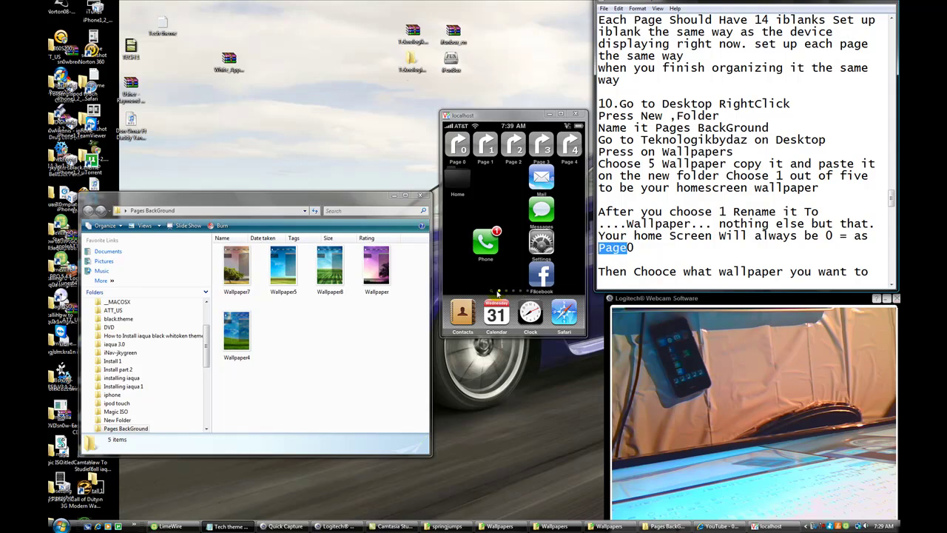
pyautogui.click(691, 255)
pyautogui.click(558, 195)
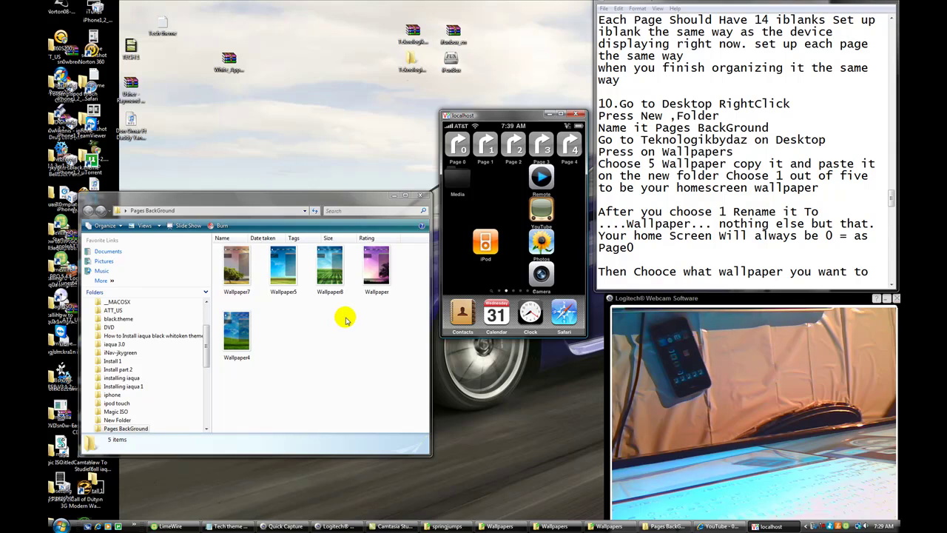
pyautogui.rightClick(329, 277)
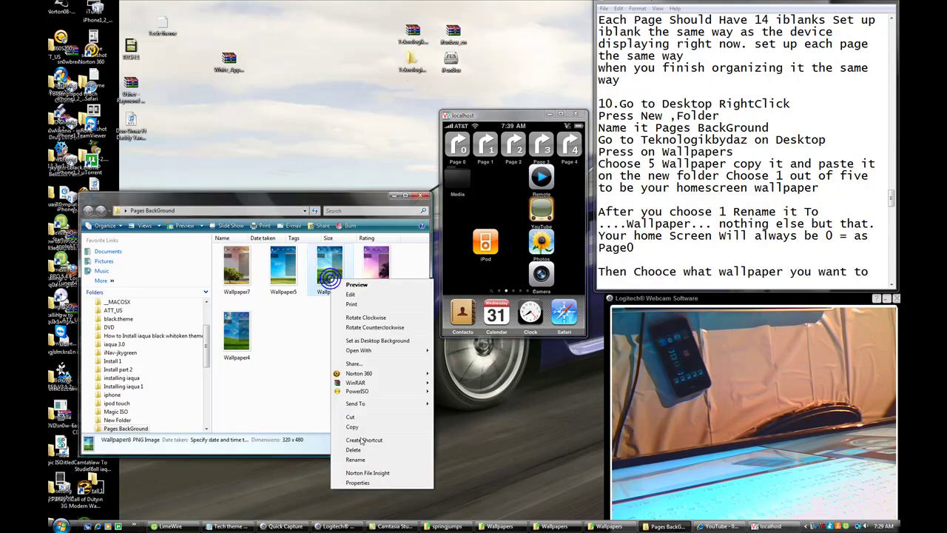
pyautogui.click(361, 449)
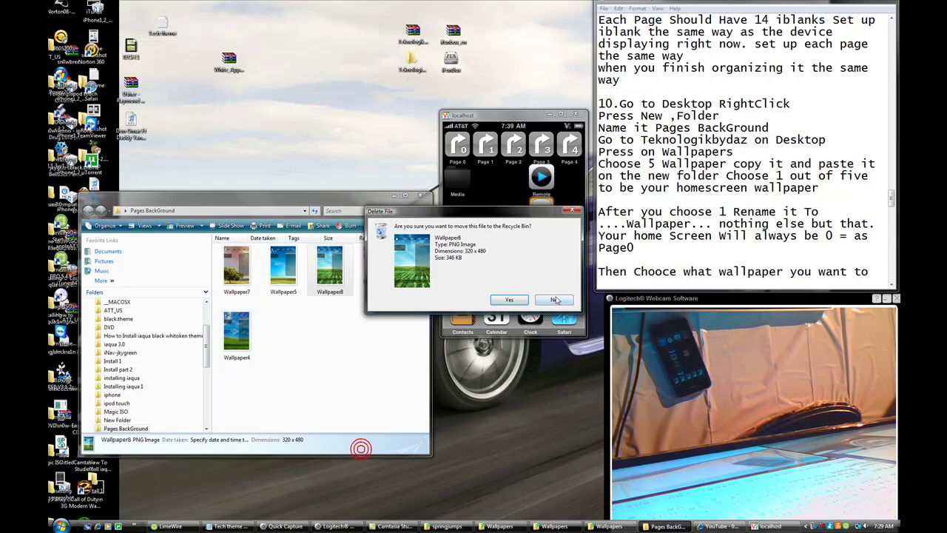
pyautogui.click(555, 299)
# Rename the Wallpaper8 image in the Pages BackGround folder as Page1
pyautogui.rightClick(341, 273)
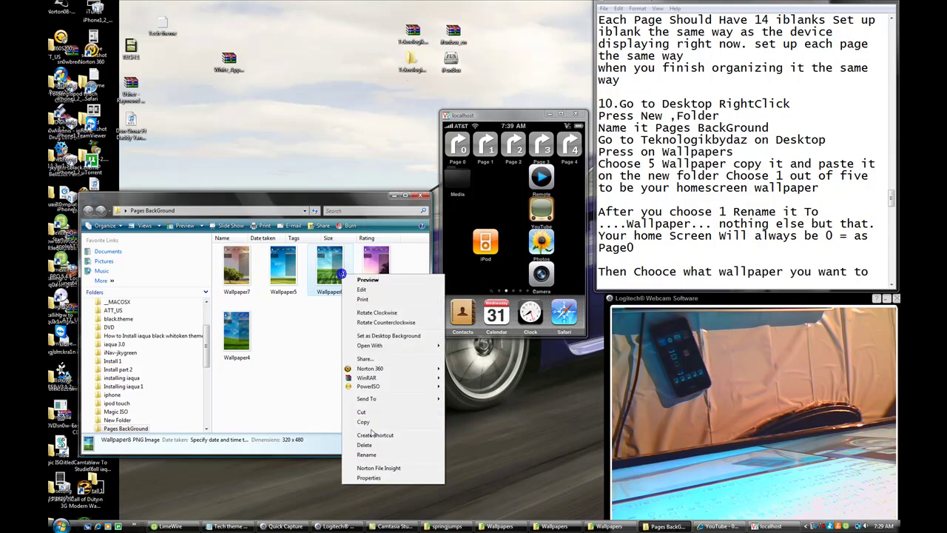
pyautogui.click(366, 454)
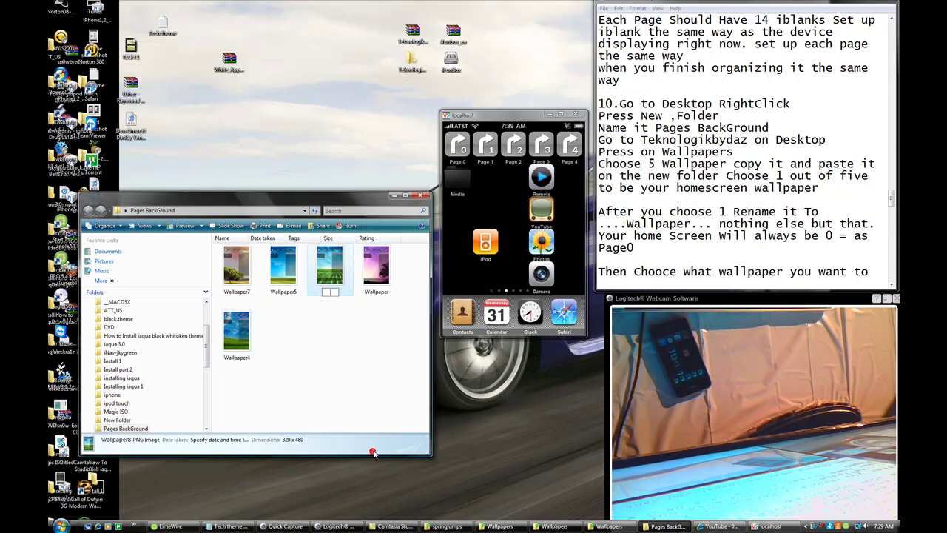
pyautogui.write('Page')
pyautogui.press('Return')
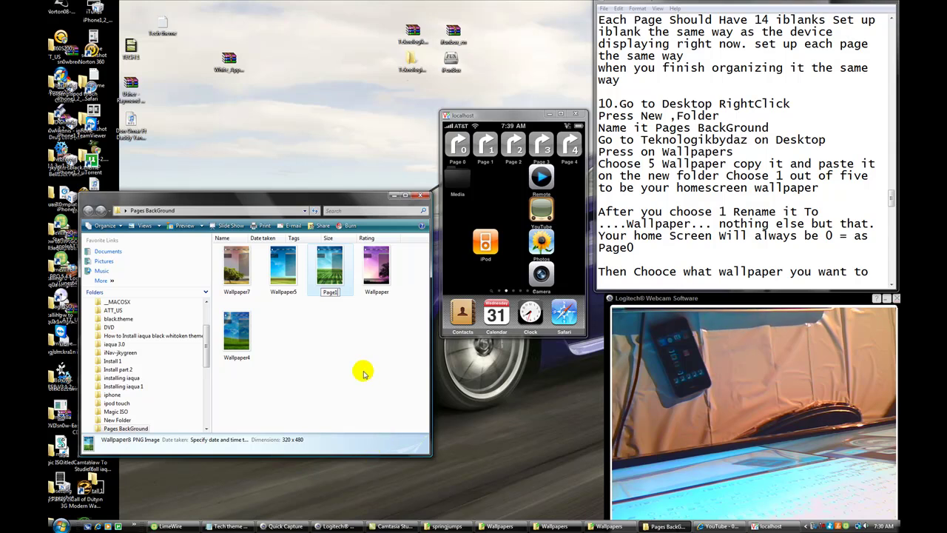
pyautogui.click(365, 393)
# Show the Apps page on the mirrored iPhone and rename the Wallpaper5 image as Page2
pyautogui.click(572, 235)
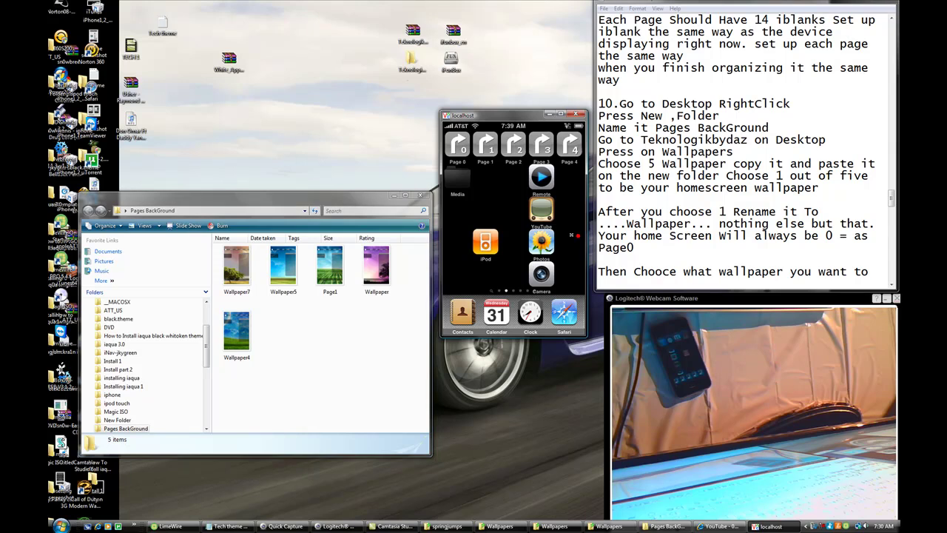
pyautogui.moveTo(578, 235); pyautogui.dragTo(481, 238)
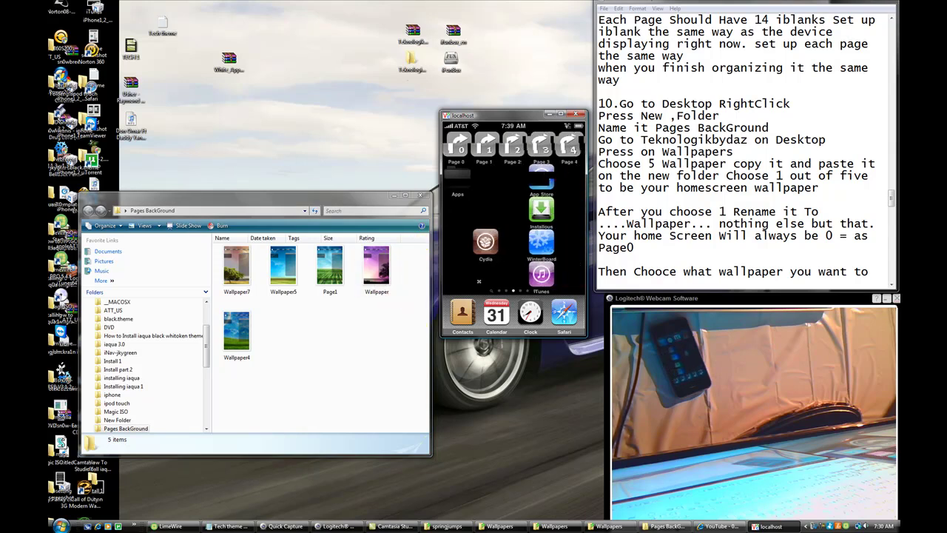
pyautogui.rightClick(291, 275)
pyautogui.click(315, 453)
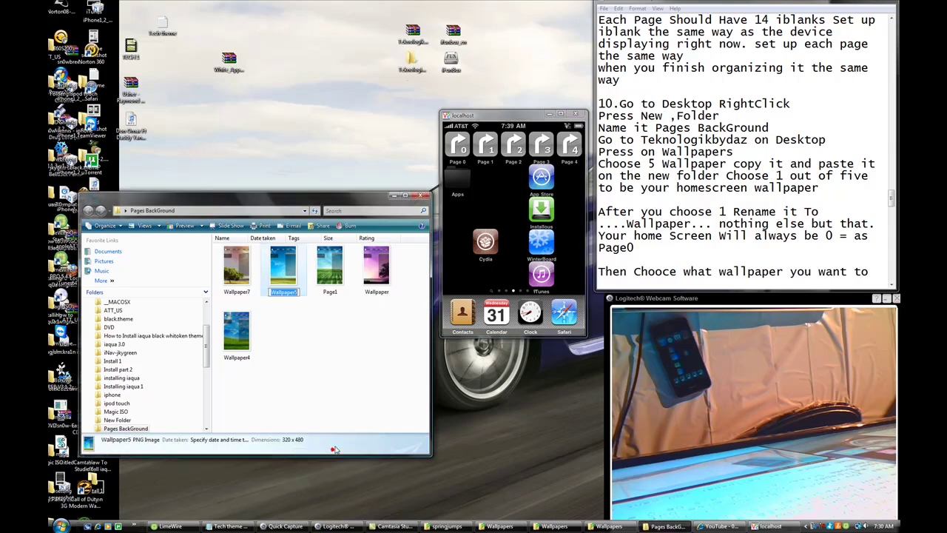
pyautogui.write('Pa')
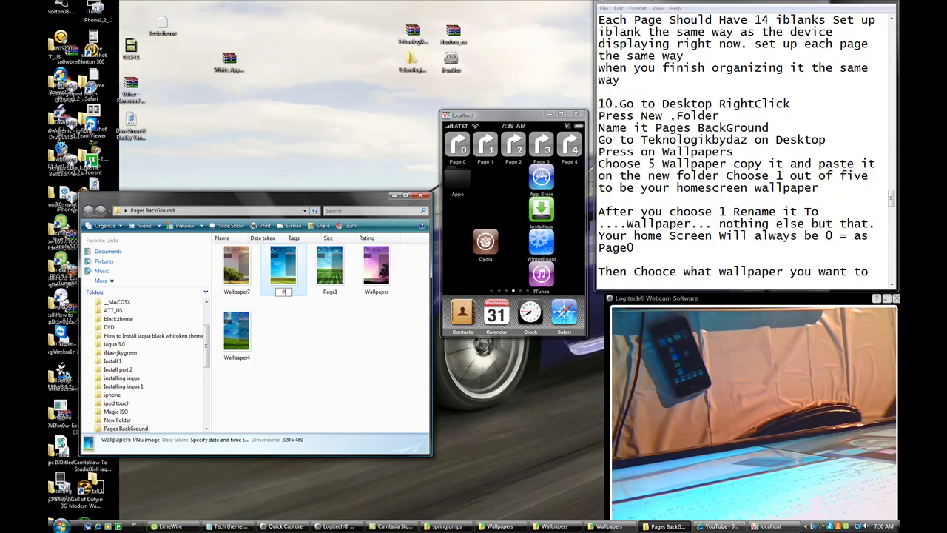
pyautogui.write('ge2')
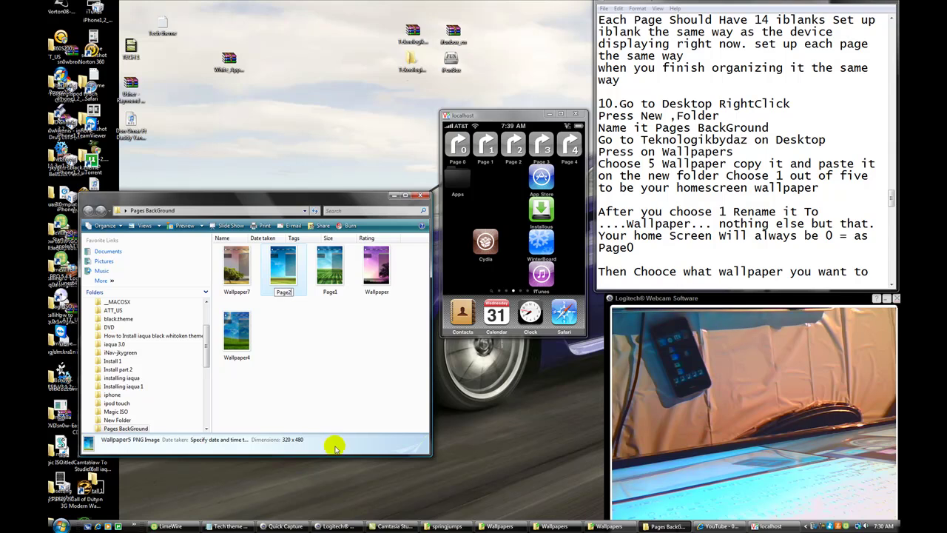
pyautogui.click(340, 401)
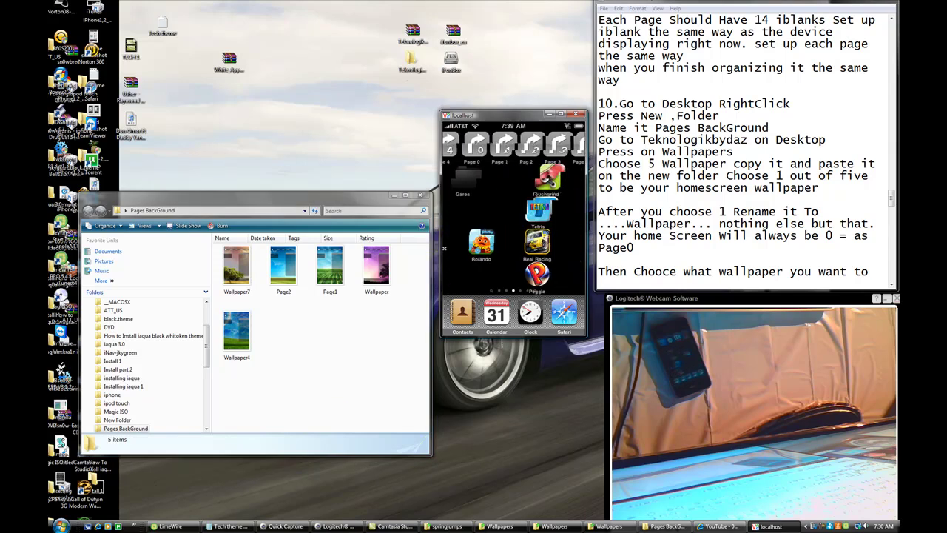
# Rename the Wallpaper7 image in the Pages BackGround folder as Page3
pyautogui.rightClick(239, 268)
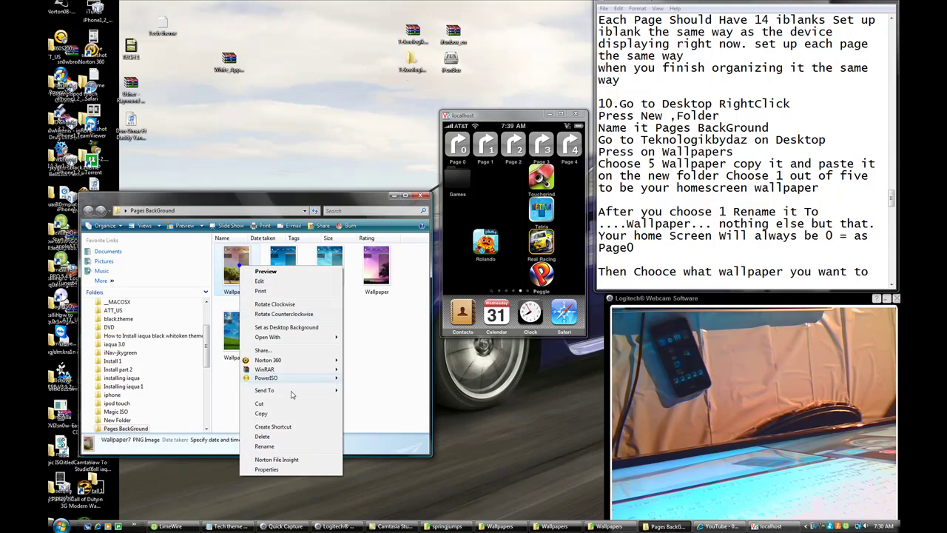
pyautogui.click(277, 447)
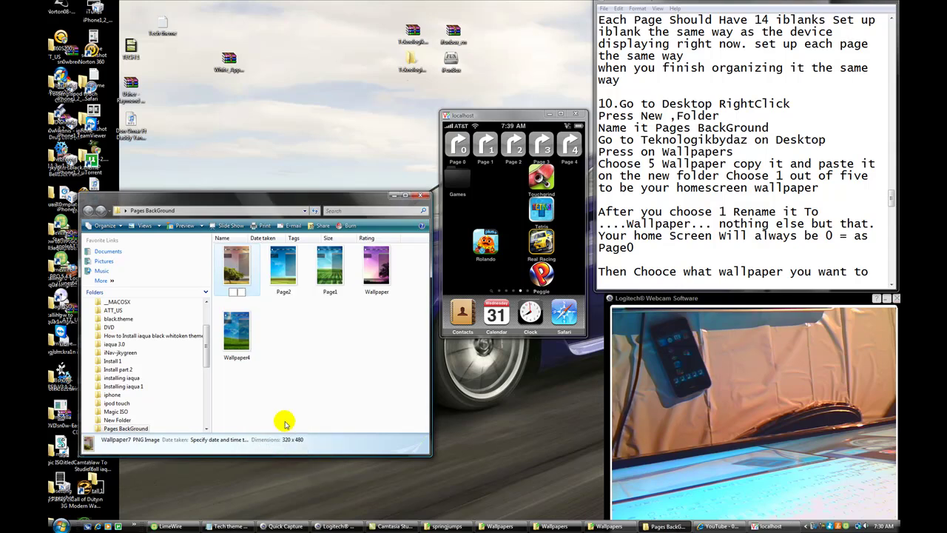
pyautogui.write('Pag')
pyautogui.write('e4')
pyautogui.click(291, 378)
# Rename the Wallpaper4 image in the Pages BackGround folder as Page4
pyautogui.rightClick(246, 348)
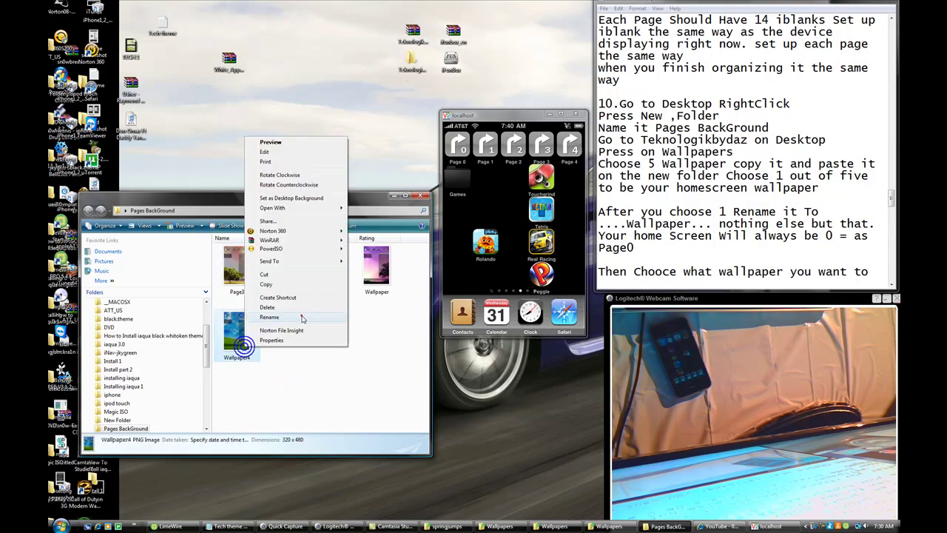
pyautogui.click(269, 317)
pyautogui.write('Page')
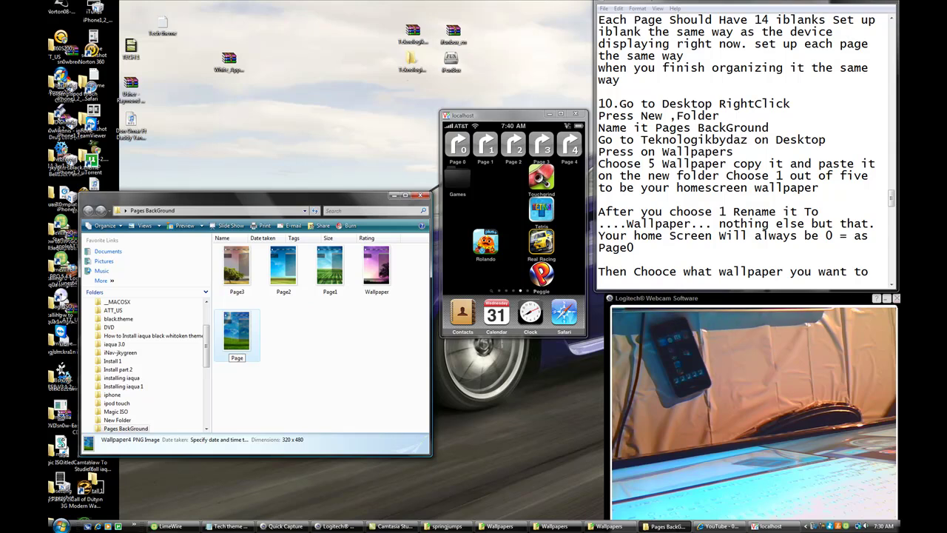
pyautogui.write('5')
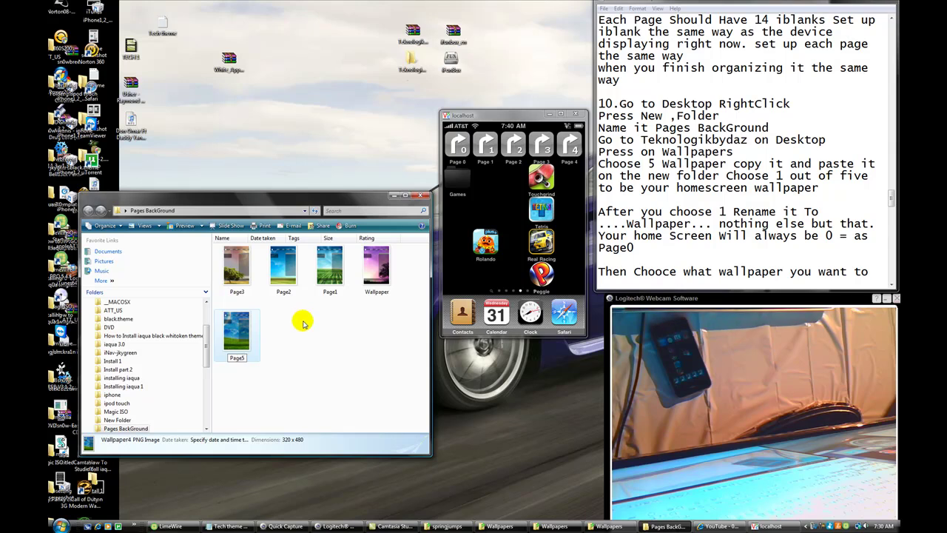
pyautogui.click(301, 344)
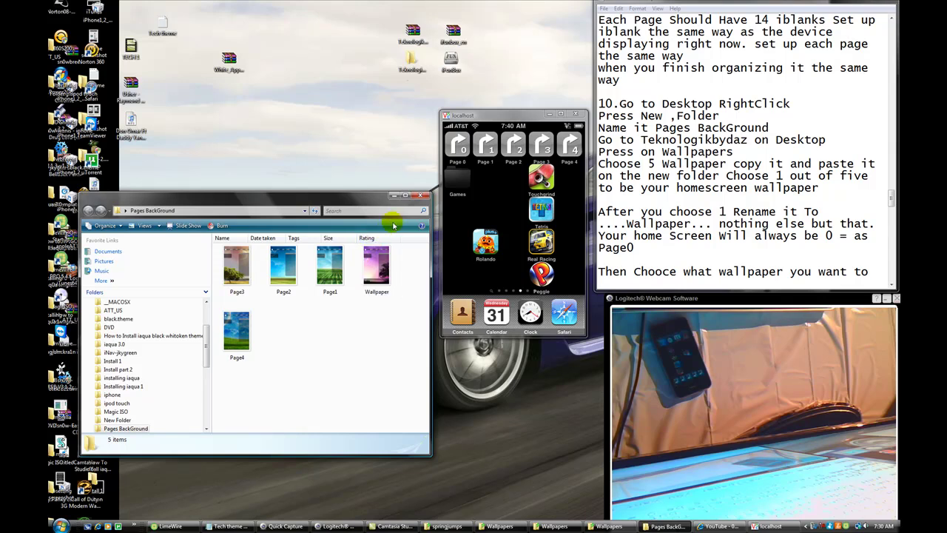
# Read on in the notes through the page renaming rules to step 11 on opening iFunBox and choosing the device
pyautogui.moveTo(890, 194); pyautogui.dragTo(892, 206)
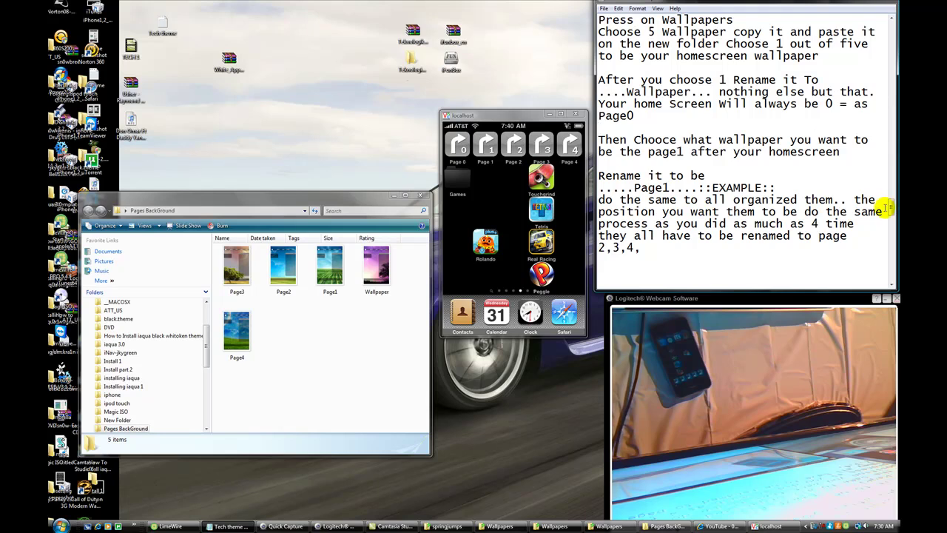
pyautogui.moveTo(892, 211); pyautogui.dragTo(892, 213)
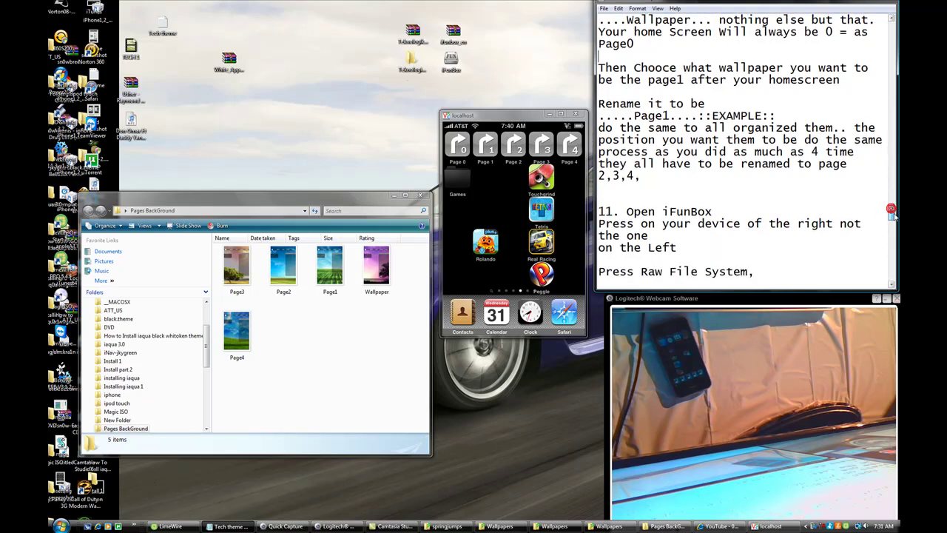
pyautogui.click(865, 185)
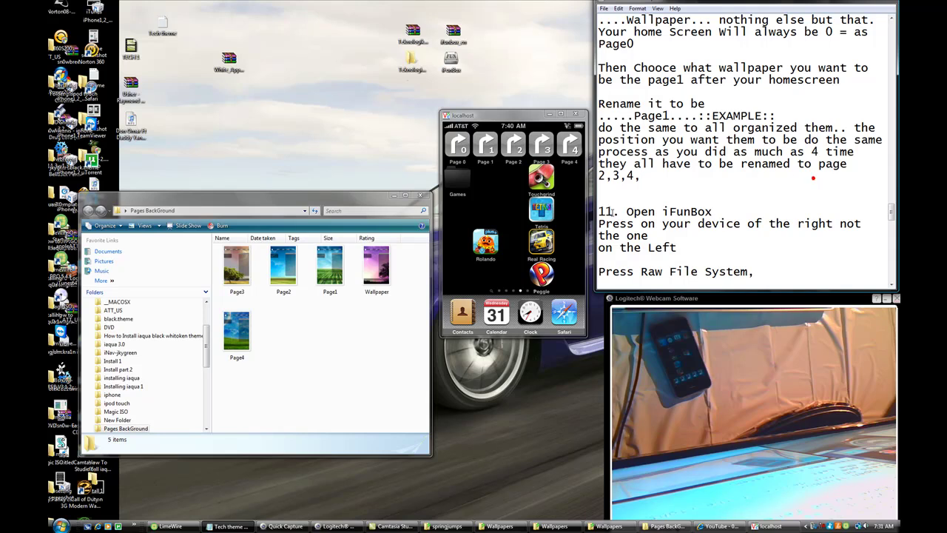
pyautogui.moveTo(624, 211); pyautogui.dragTo(716, 210)
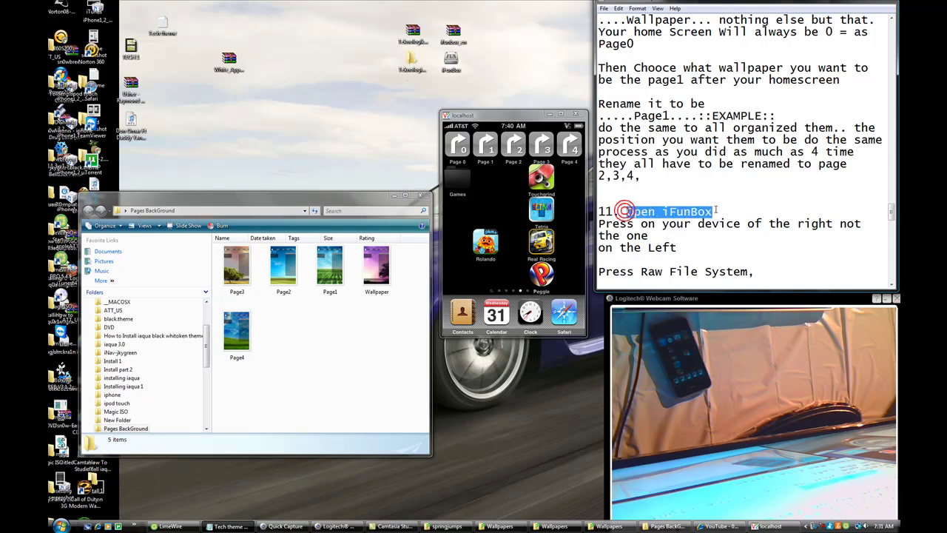
pyautogui.click(723, 202)
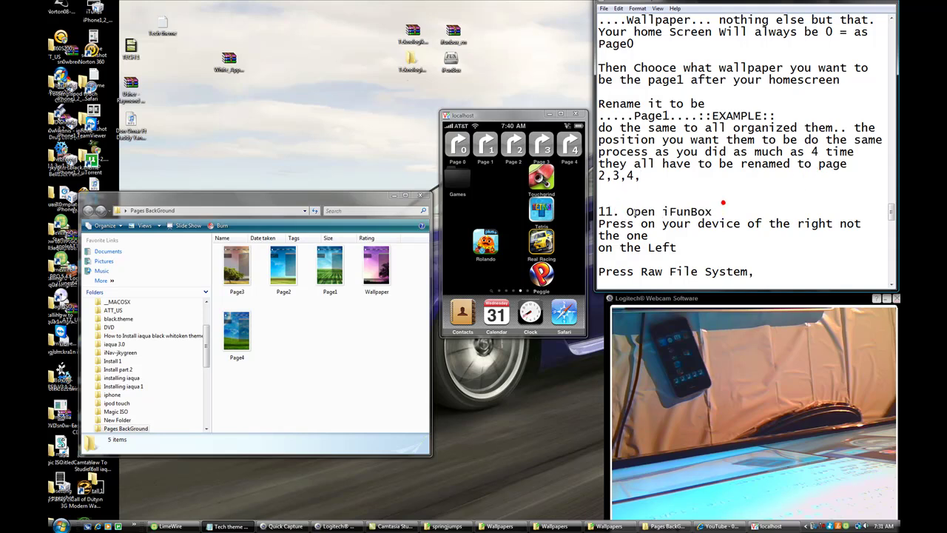
pyautogui.moveTo(635, 211); pyautogui.dragTo(714, 211)
pyautogui.click(725, 210)
pyautogui.moveTo(605, 224); pyautogui.dragTo(721, 246)
pyautogui.click(721, 246)
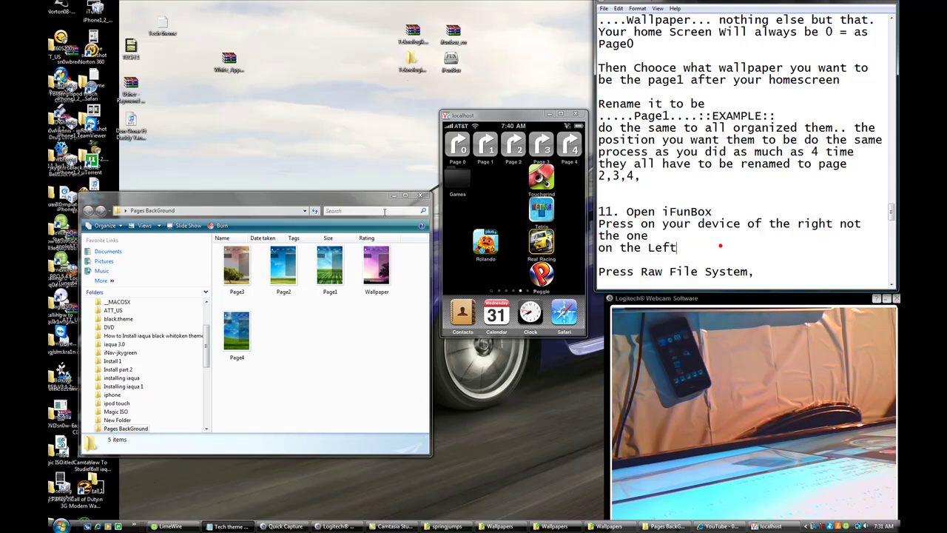
# Open iFunBox from the desktop
pyautogui.click(453, 62)
pyautogui.doubleClick(455, 63)
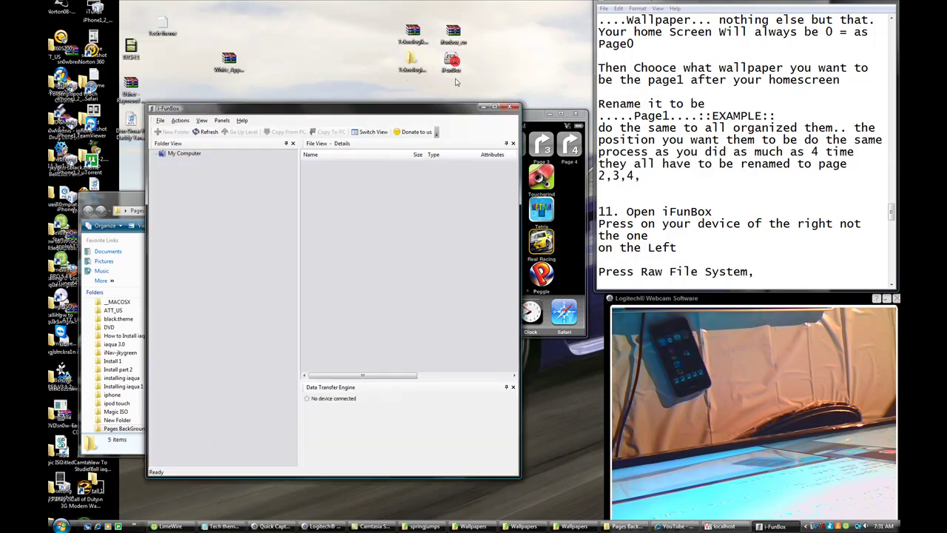